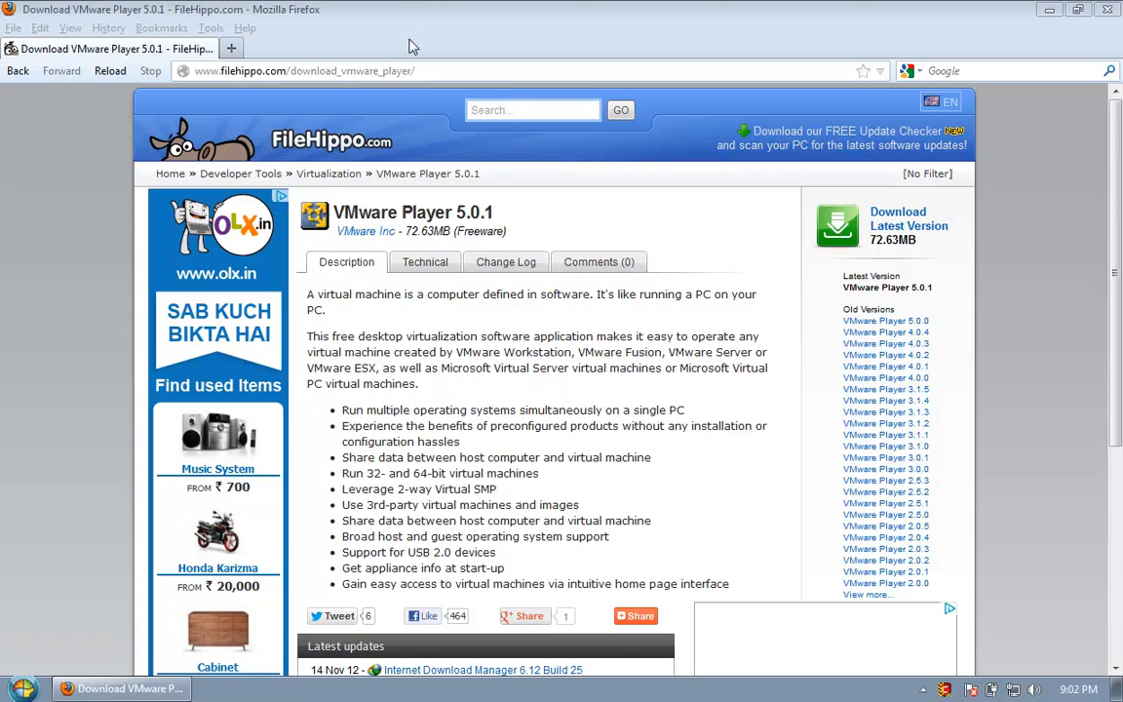
Review the VMware Player 5.0.1 page on FileHippo, open its latest-version download page and return to the product page.
drag(435, 70, 172, 70)
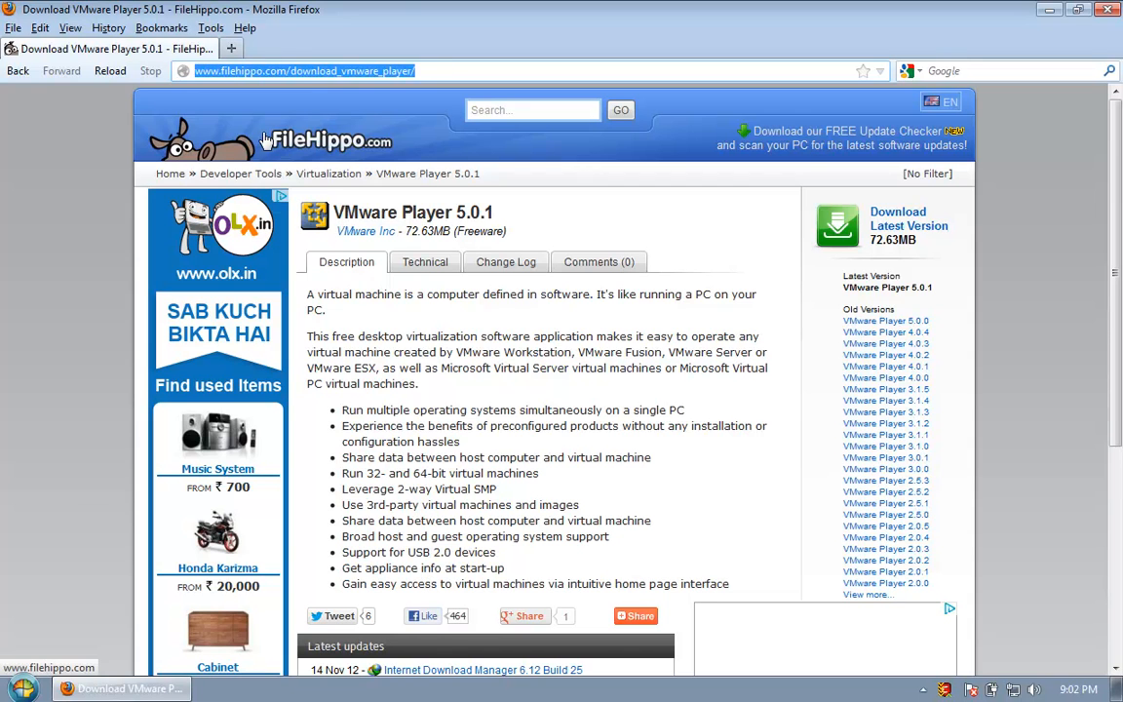
drag(336, 212, 493, 212)
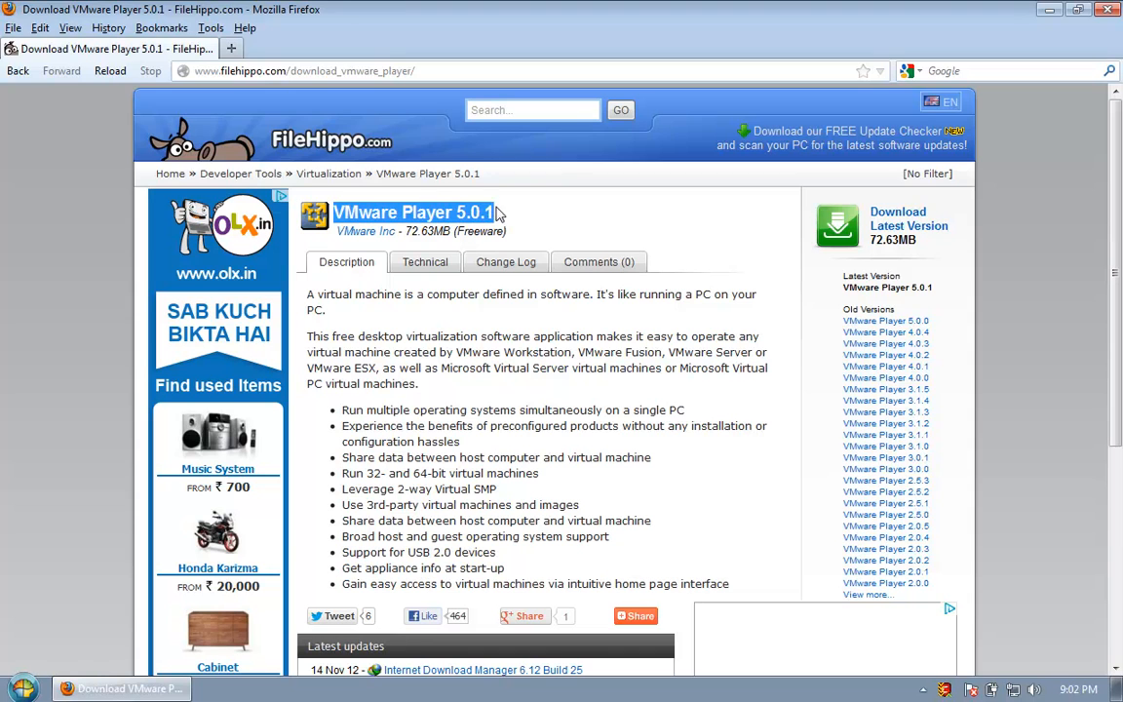
click(898, 226)
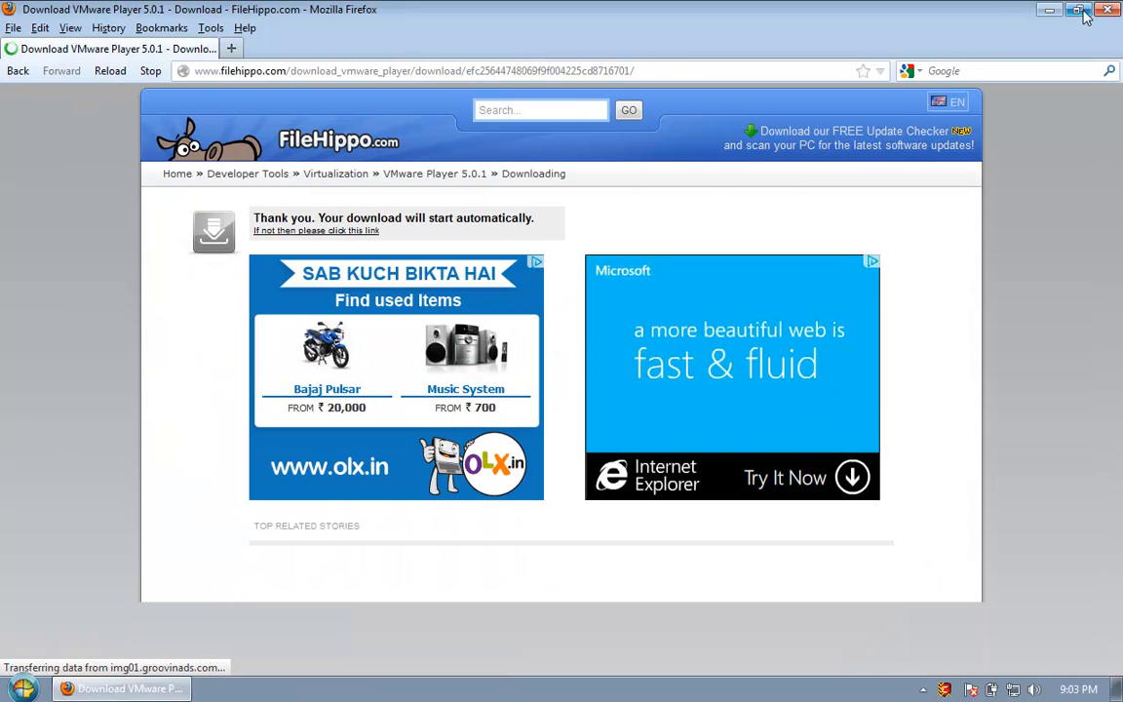
click(12, 72)
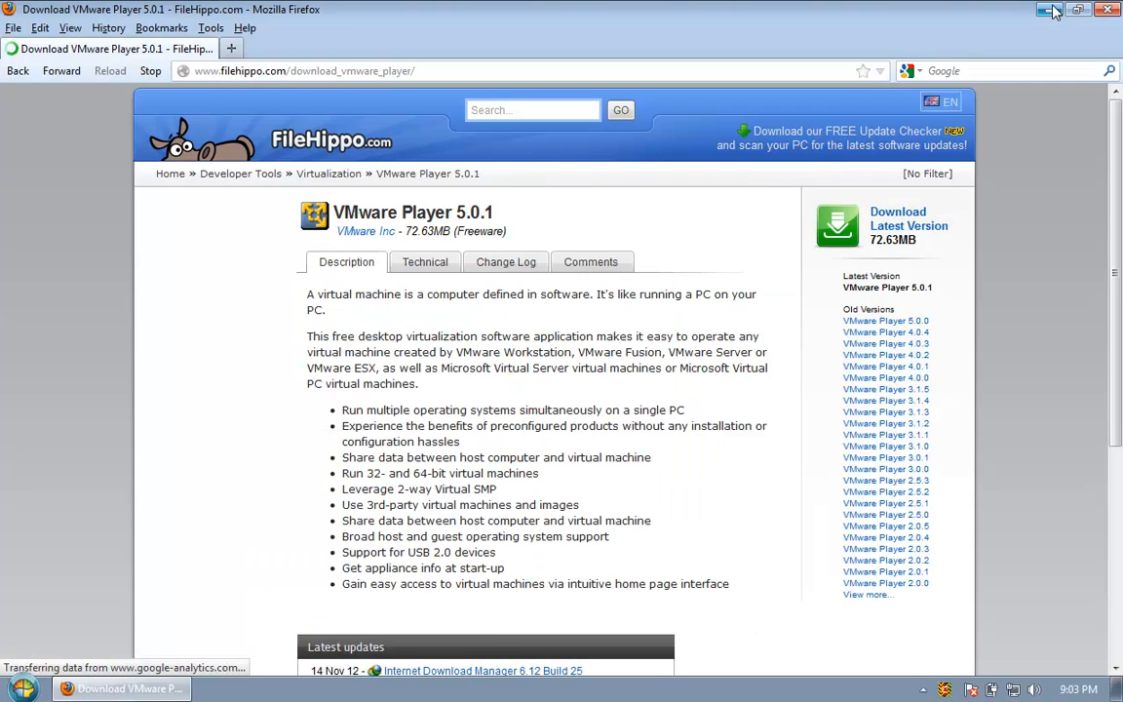
Minimize the browser and launch VMware Player from the installed programs.
click(1051, 11)
click(22, 688)
mouse_move(146, 483)
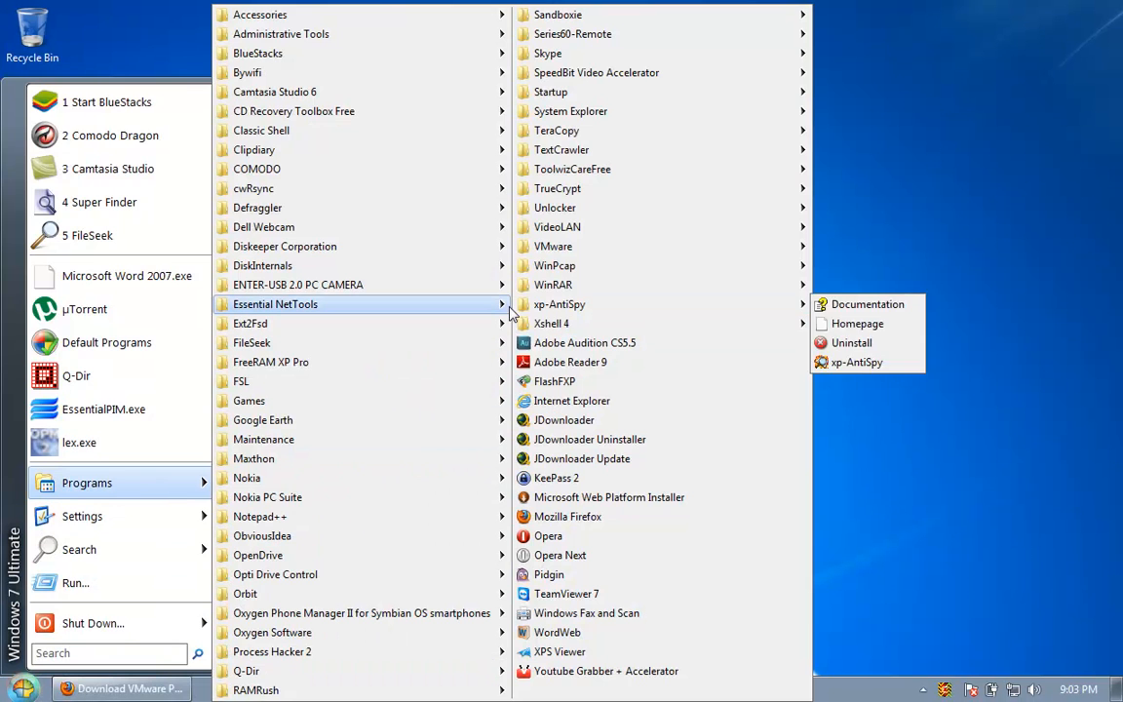
mouse_move(628, 251)
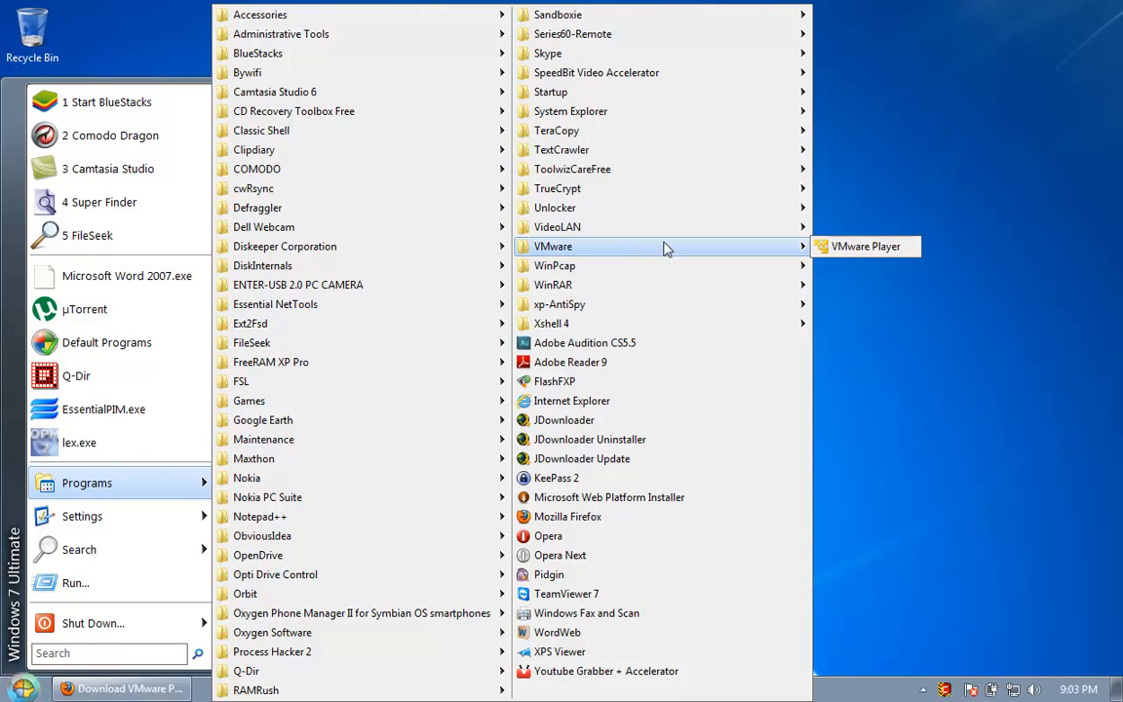
click(868, 250)
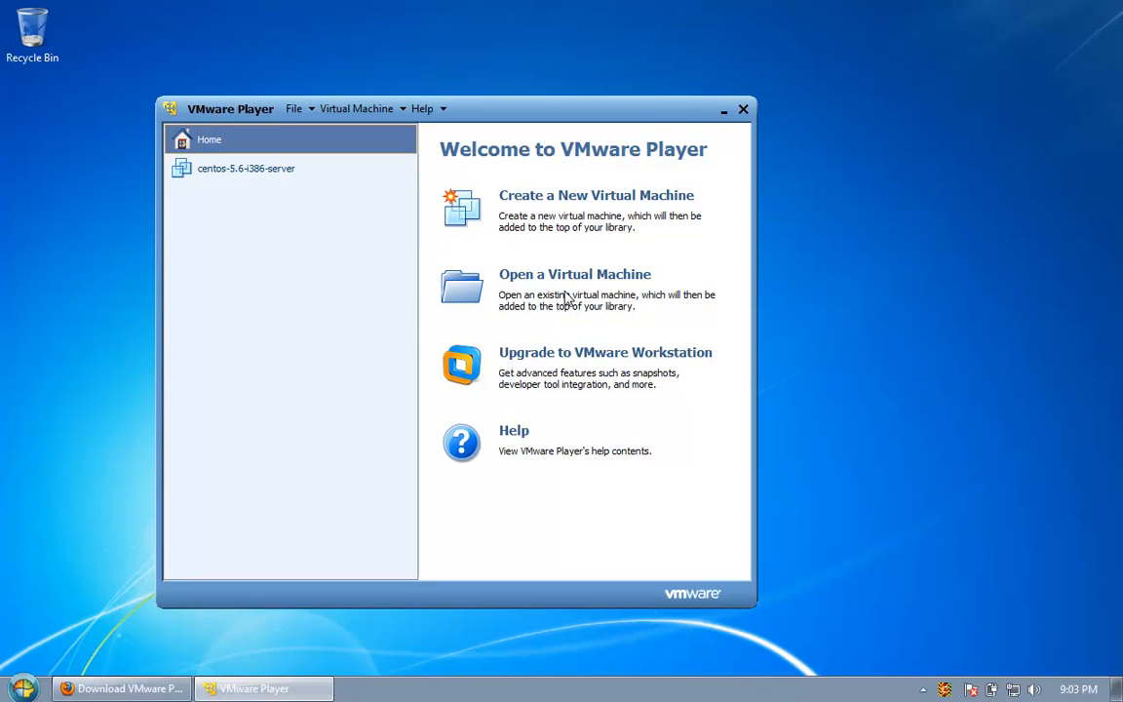
Start creating a new virtual machine with an installer disc image file as the source, and browse for the image.
click(546, 200)
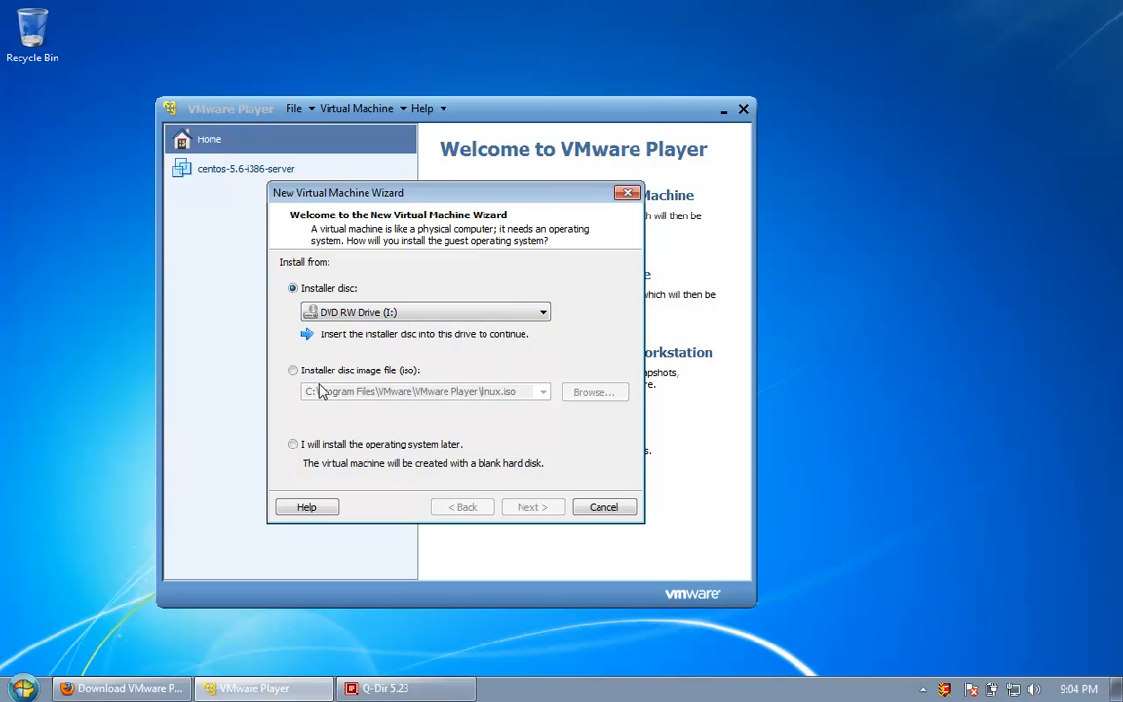
click(293, 370)
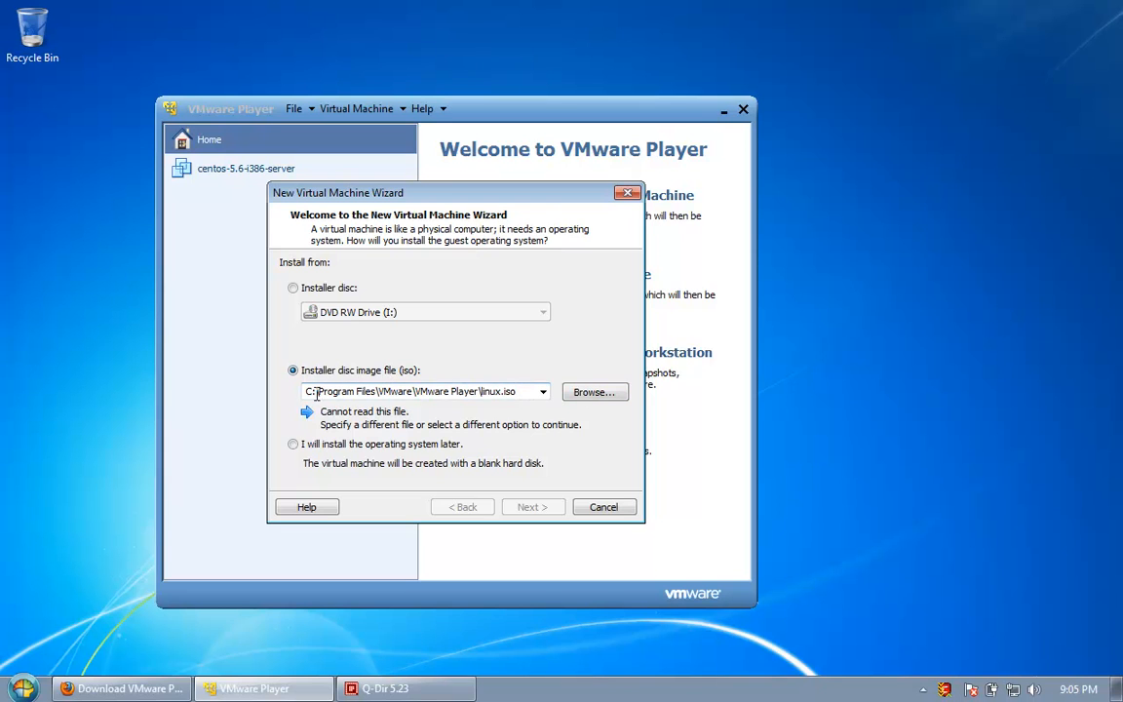
click(599, 394)
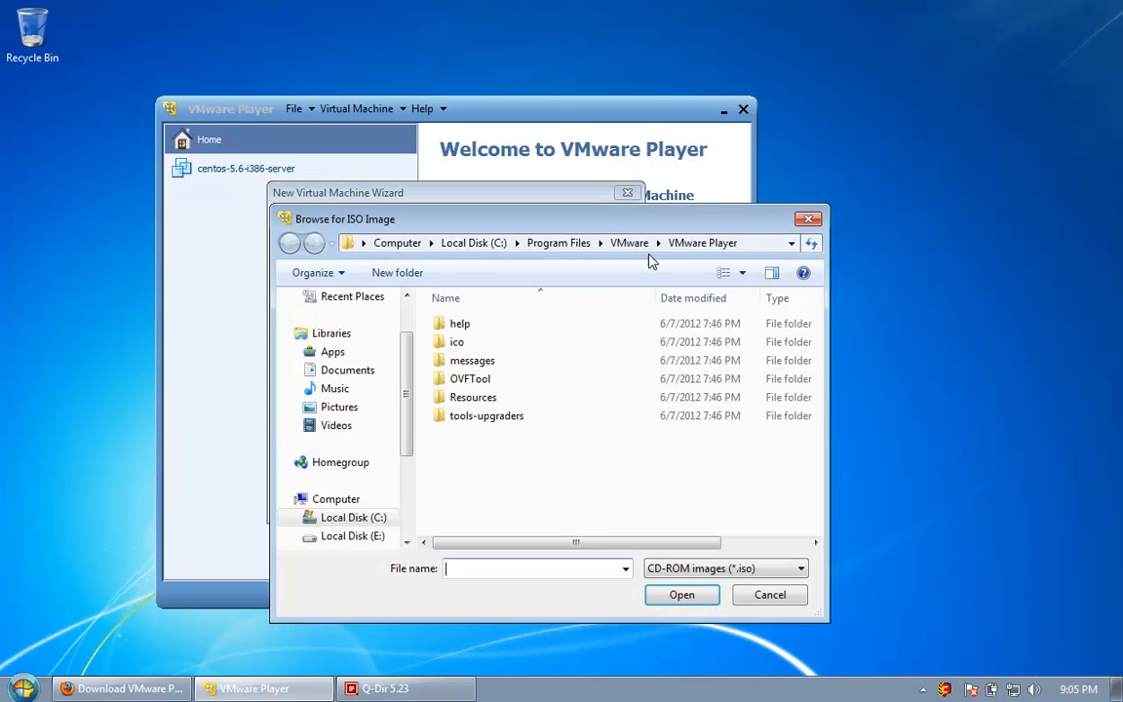
Choose Install_Xp_Pro.iso from E:\stuff\diskimage as the installer image and proceed to the Easy Install information.
drag(407, 393, 401, 469)
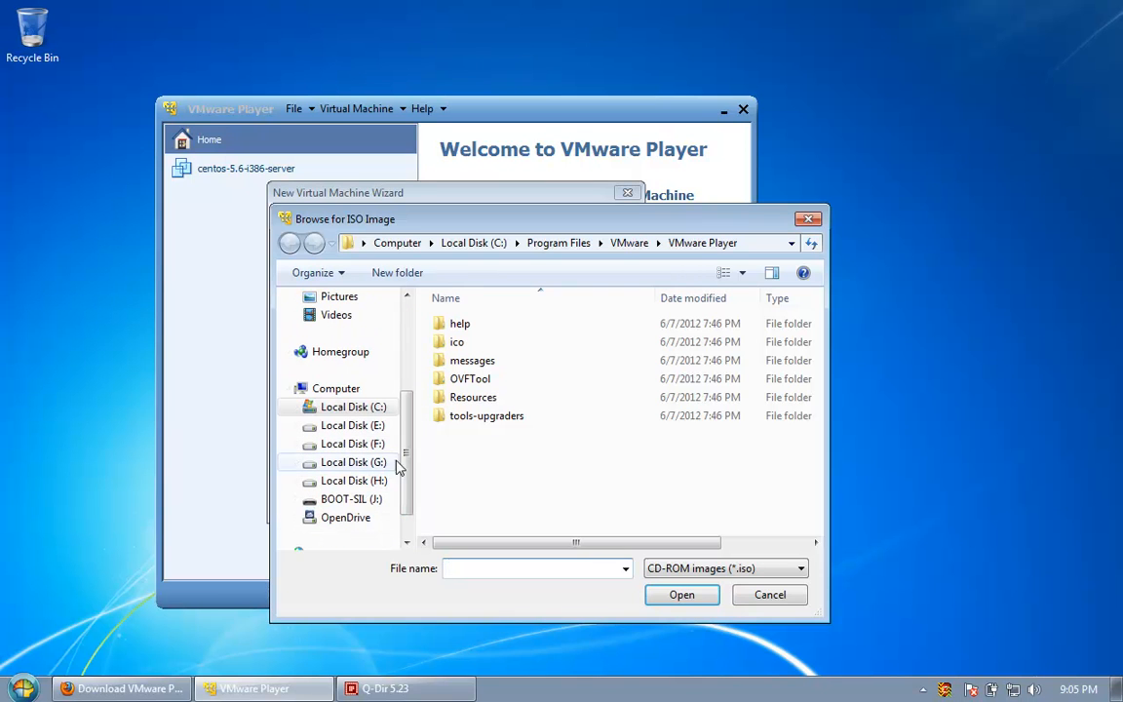
click(349, 426)
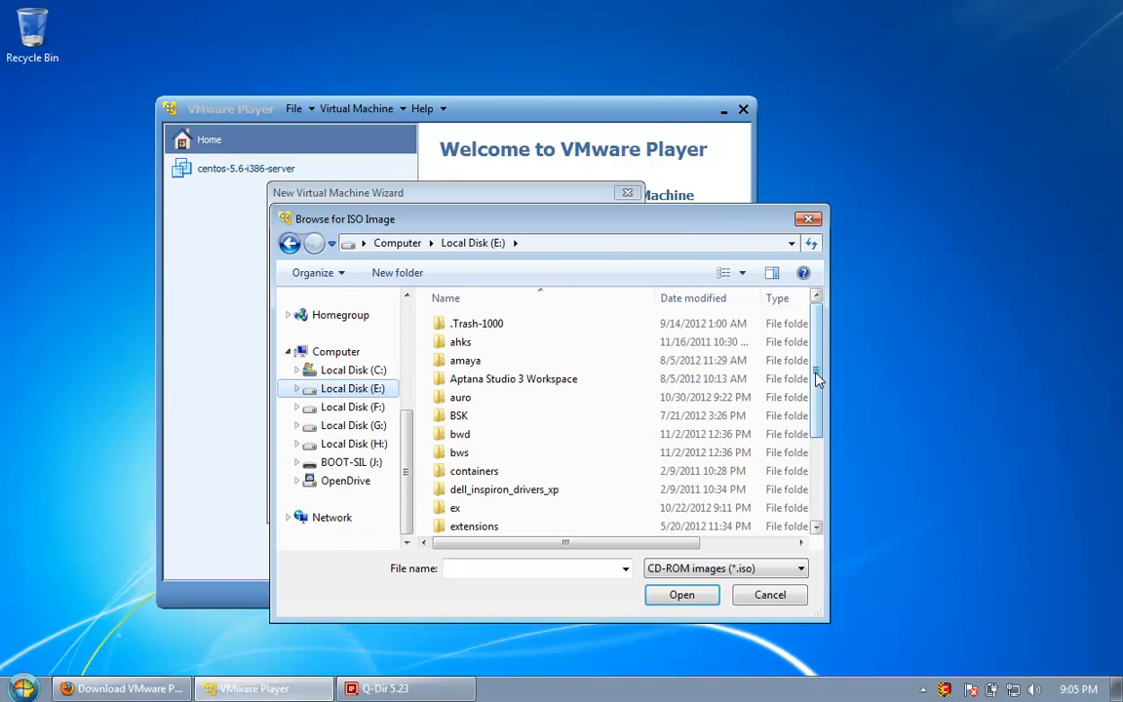
scroll(505, 487, down, 2)
scroll(807, 431, down, 1)
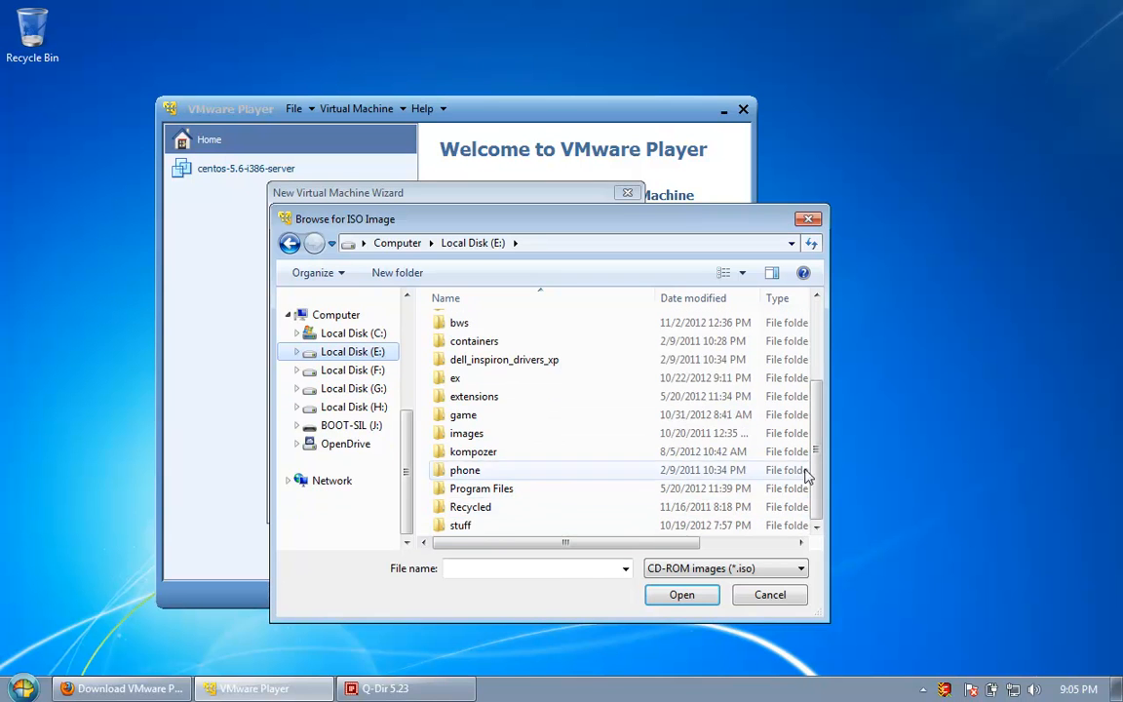
double_click(493, 527)
scroll(492, 448, down, 1)
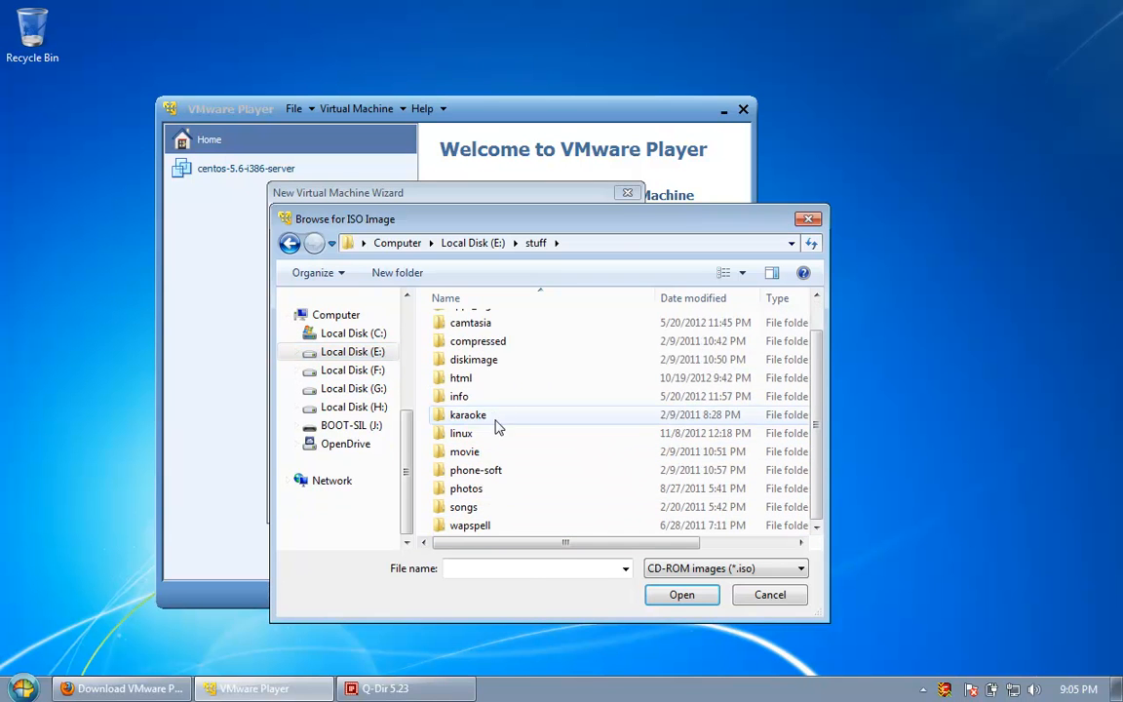
double_click(480, 360)
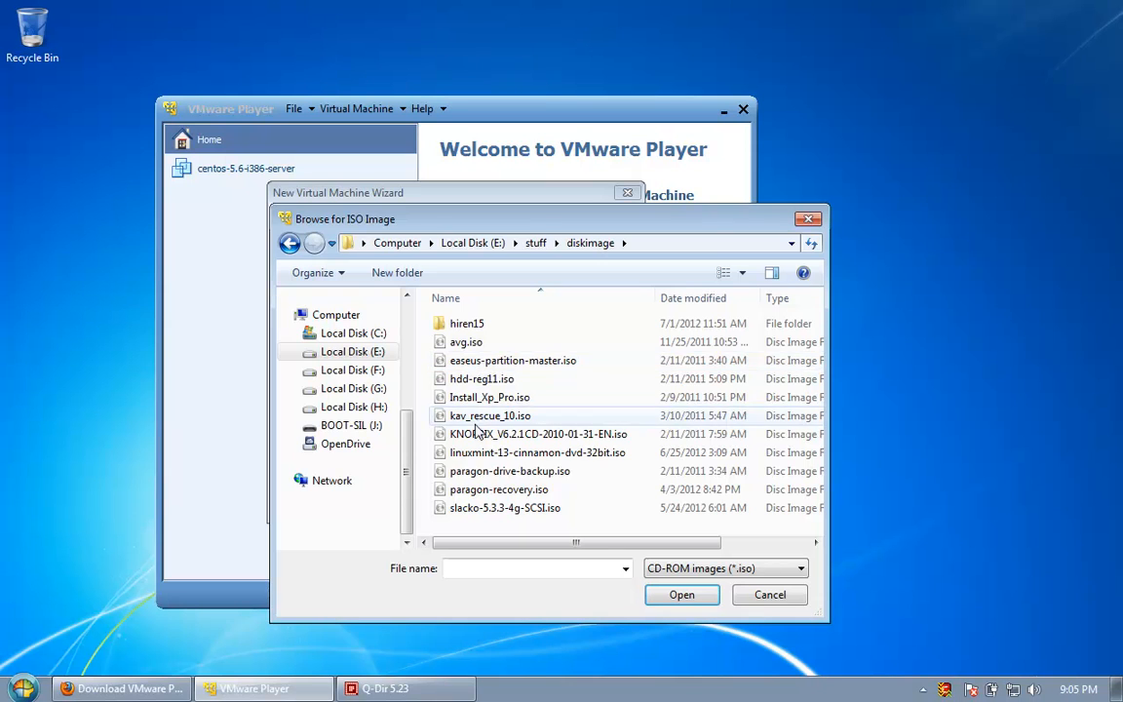
double_click(481, 399)
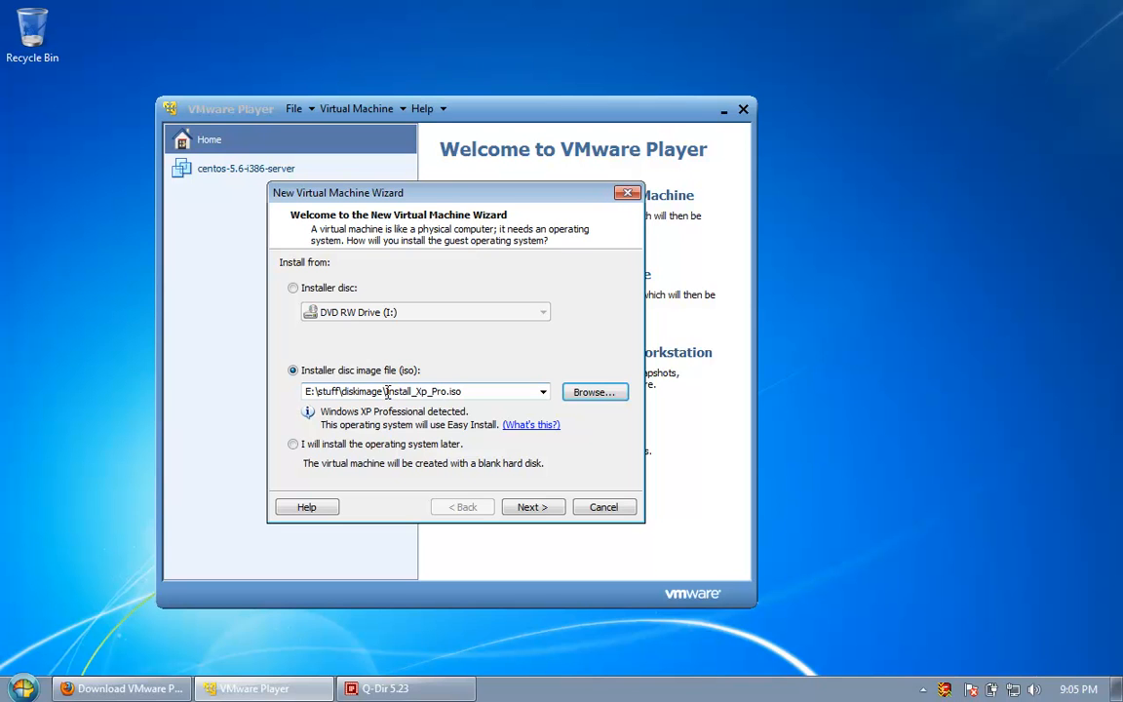
click(532, 507)
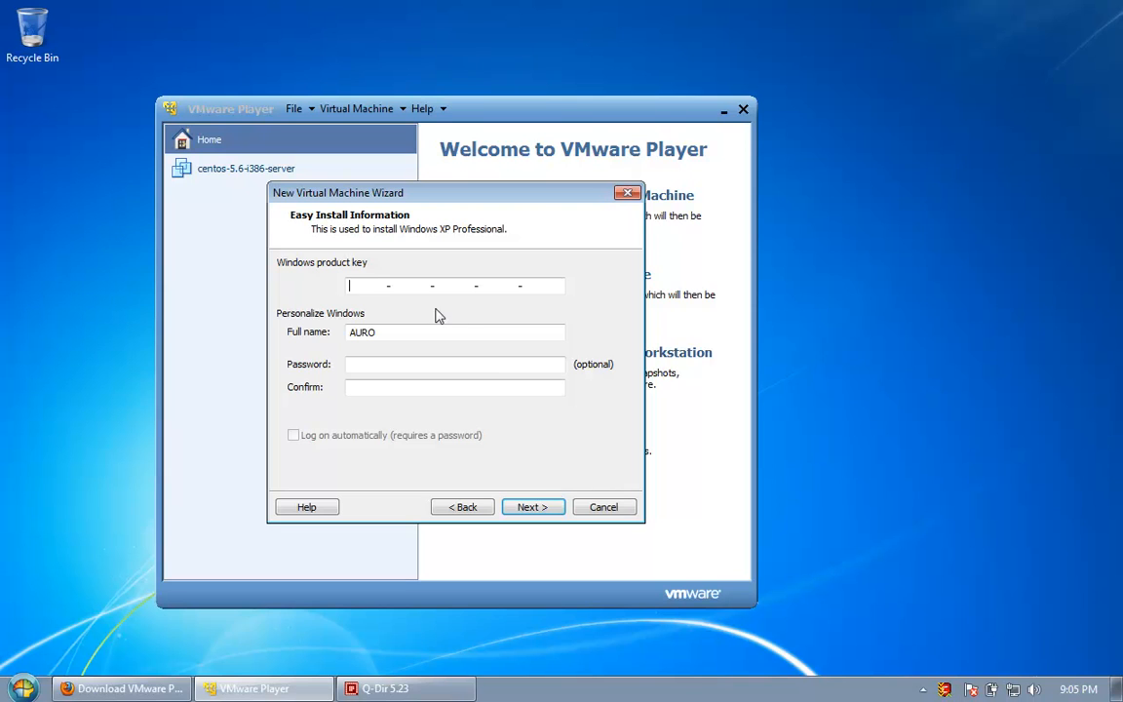
Enter the Windows product key and keep the default virtual machine name and location.
click(369, 289)
key(ctrl+v)
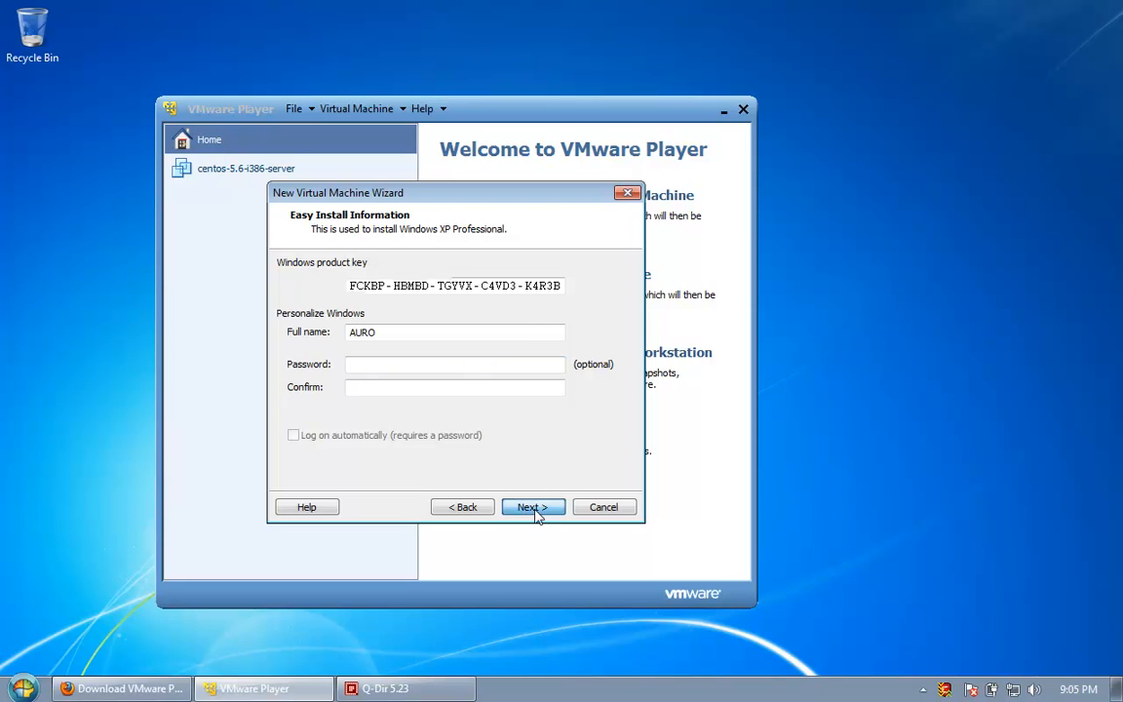
click(536, 513)
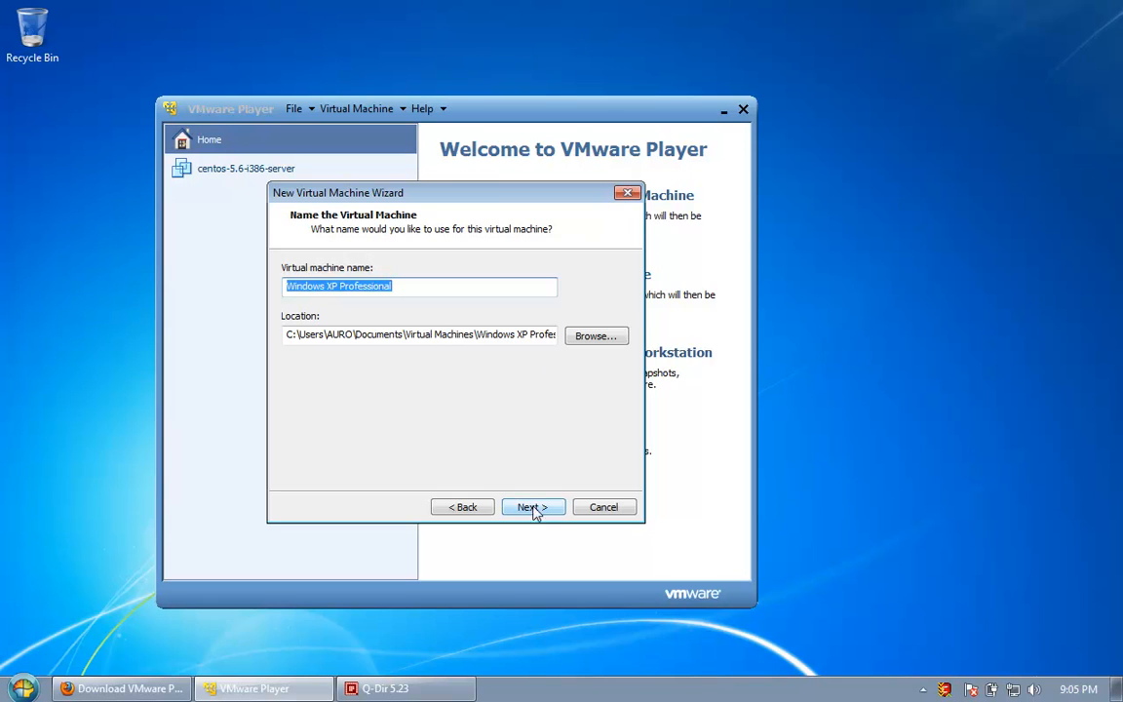
click(546, 335)
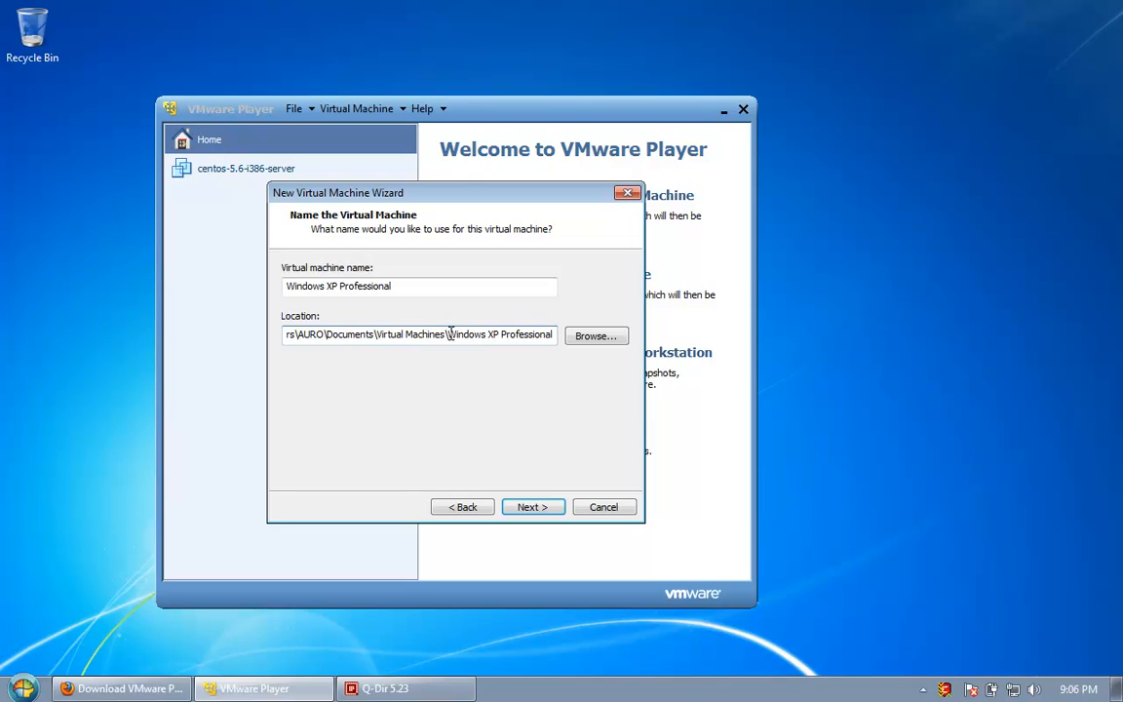
click(546, 511)
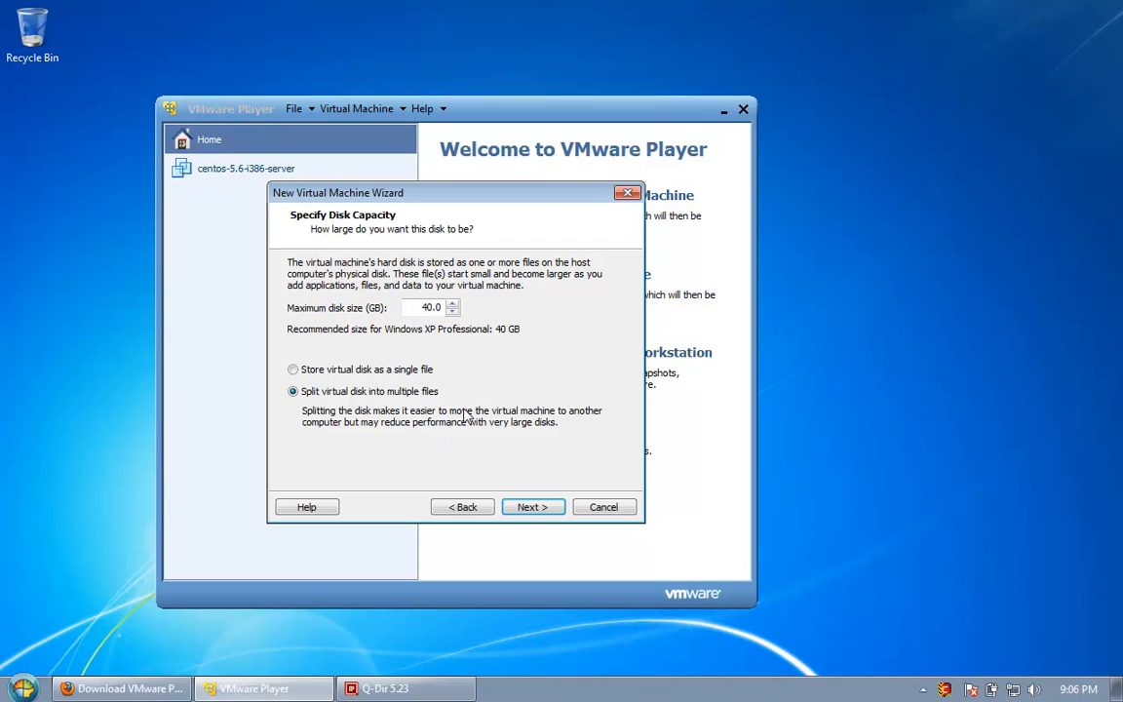
Set the maximum disk size to 10 GB, split into multiple files, and create the virtual machine.
click(452, 307)
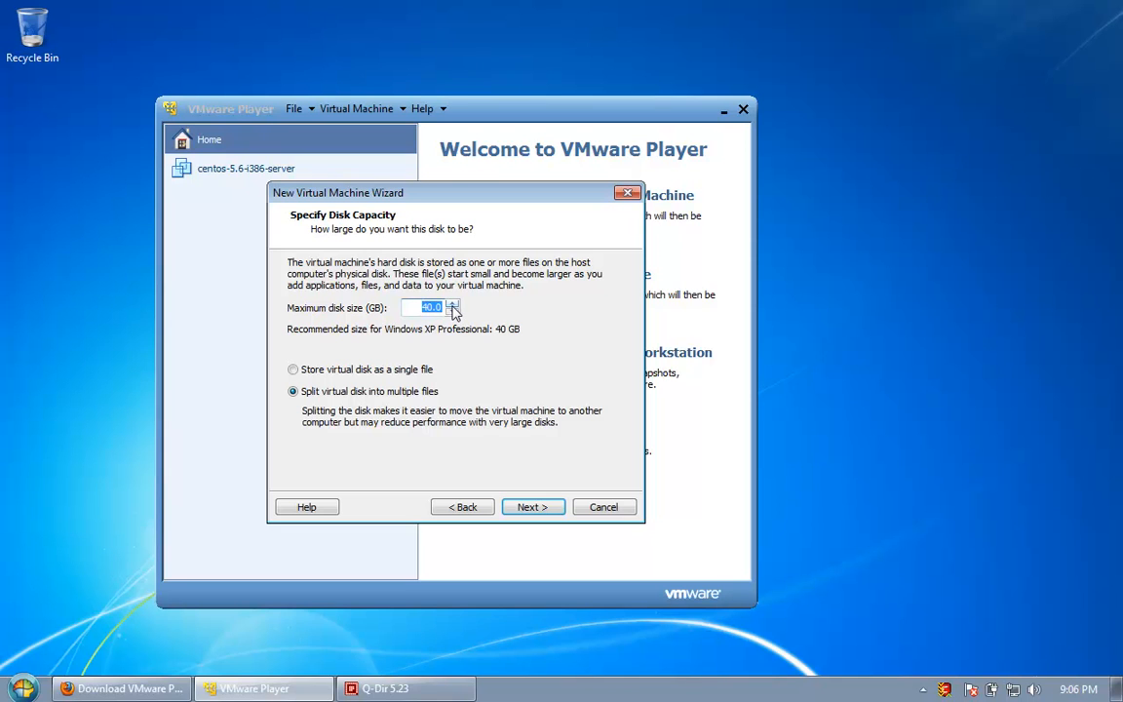
text(10)
click(539, 512)
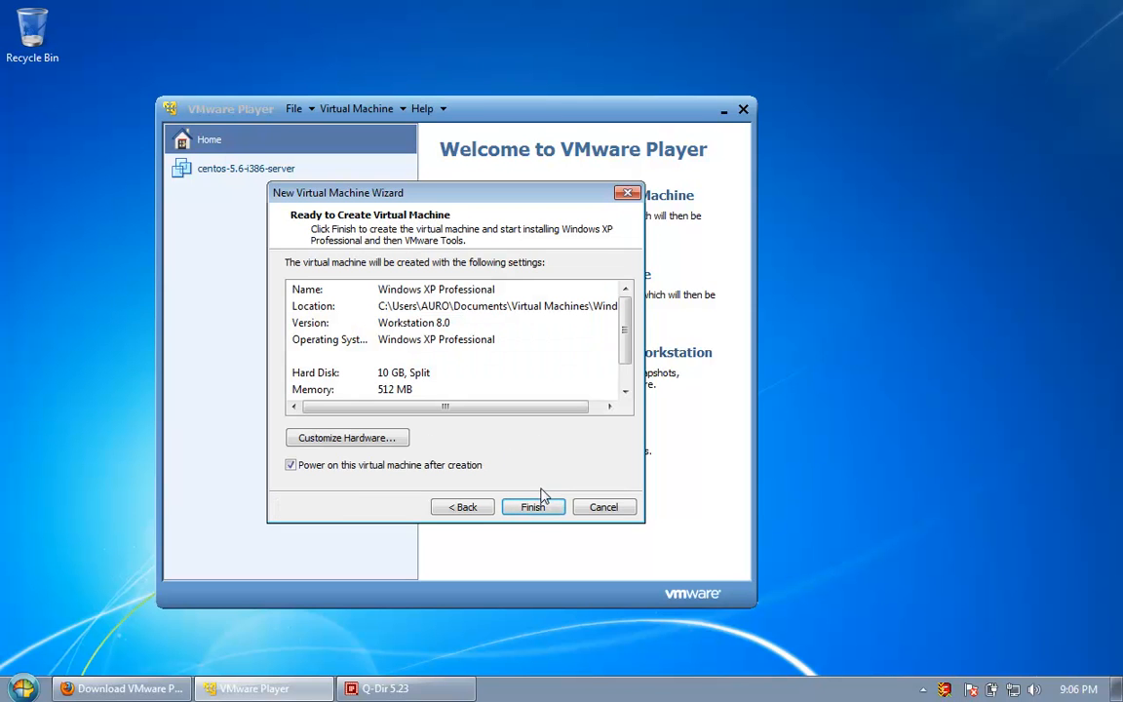
click(527, 507)
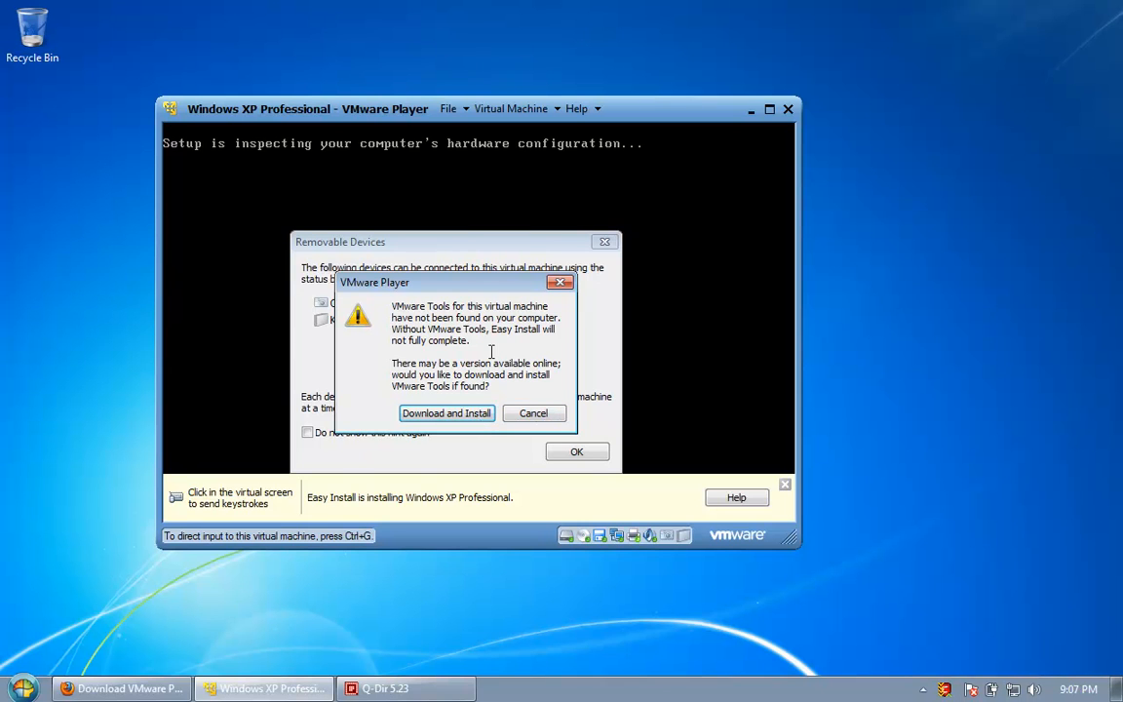
Move the VMware Tools prompt aside and agree to download and install VMware Tools.
drag(478, 288, 703, 262)
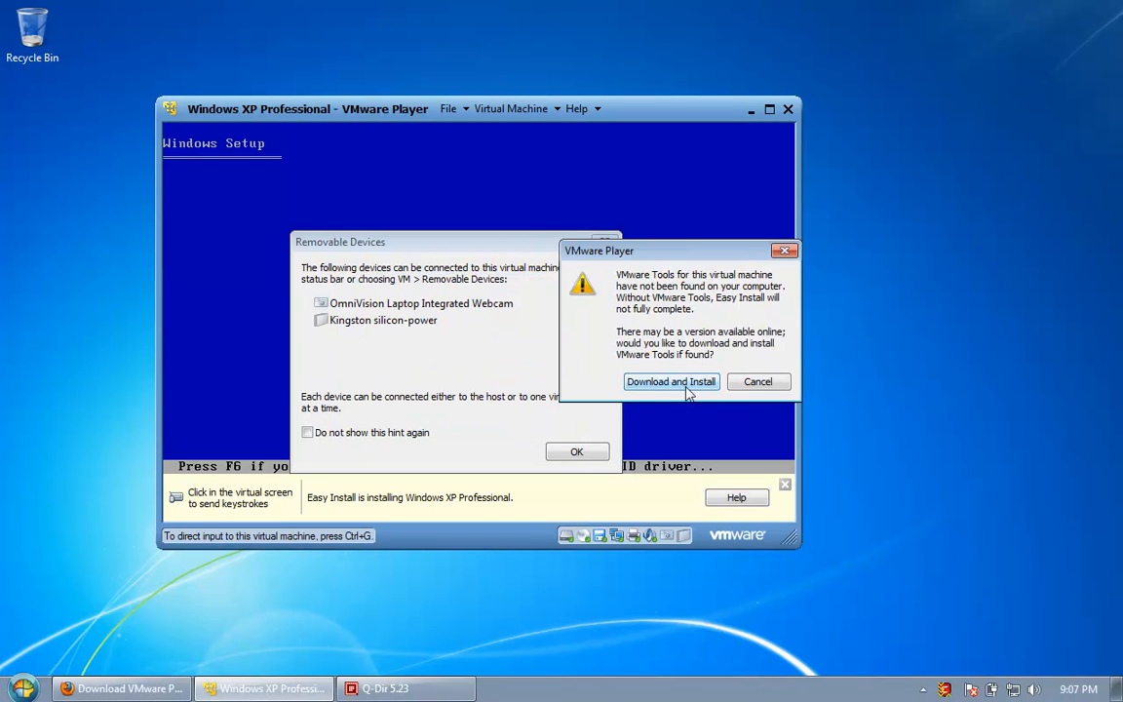
drag(565, 251, 503, 253)
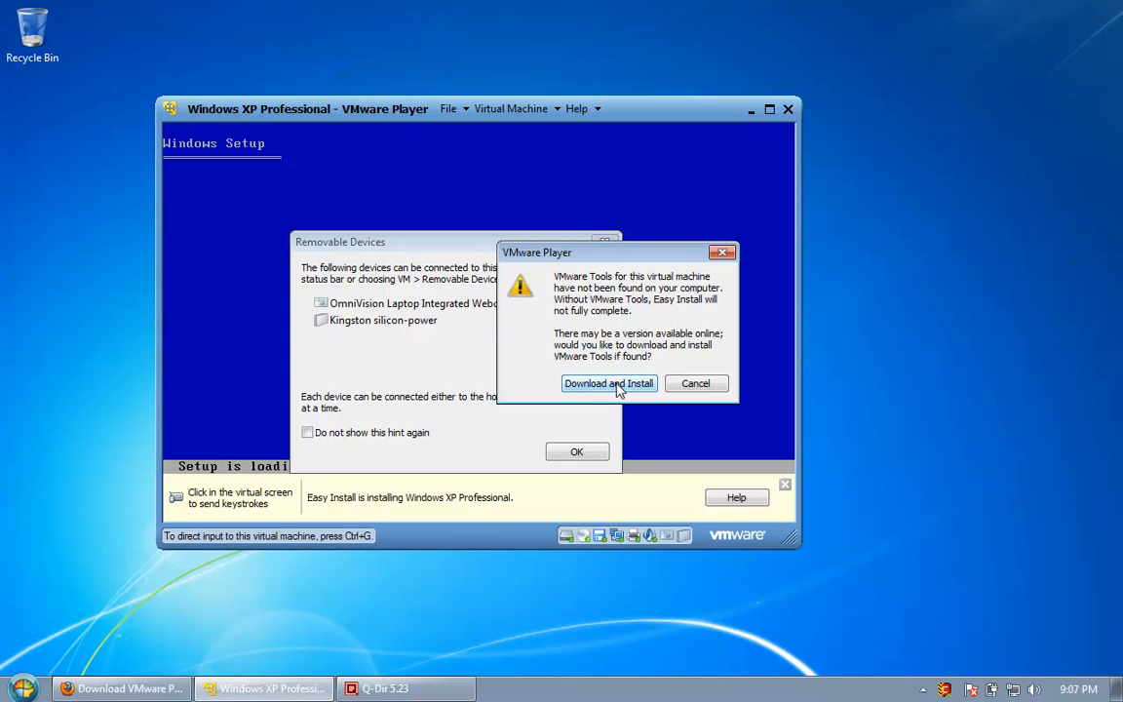
click(590, 384)
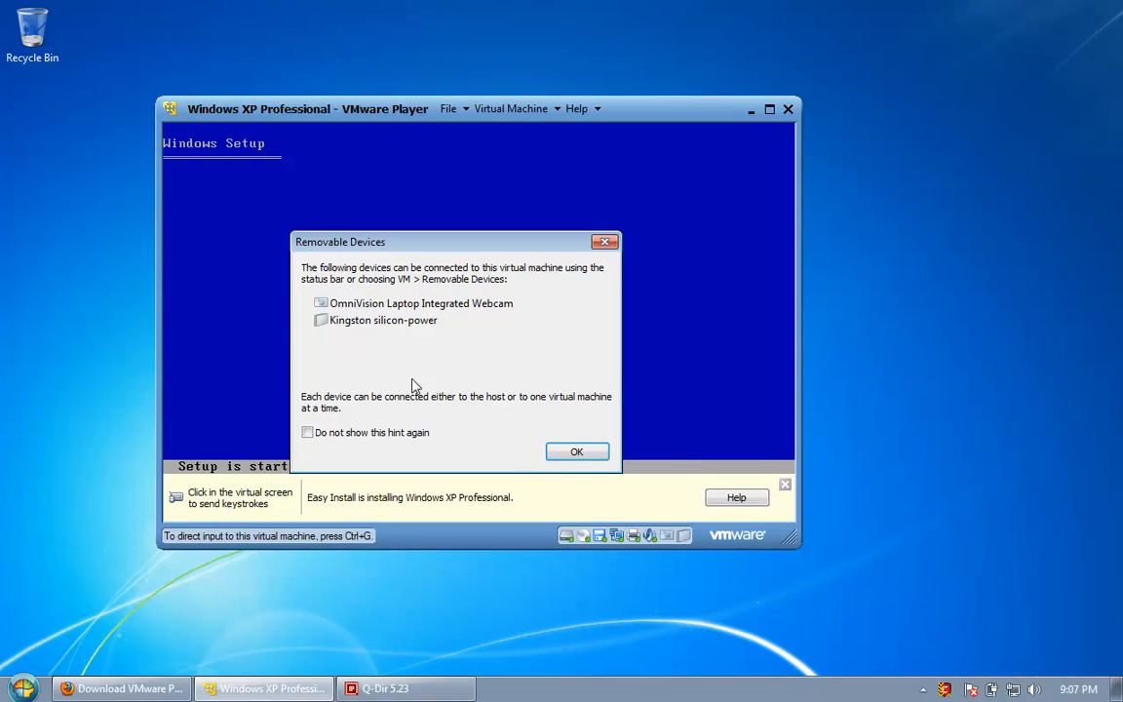
Dismiss the Removable Devices hint and hide the Software Updates progress window.
click(483, 252)
drag(466, 250, 601, 309)
drag(612, 308, 610, 307)
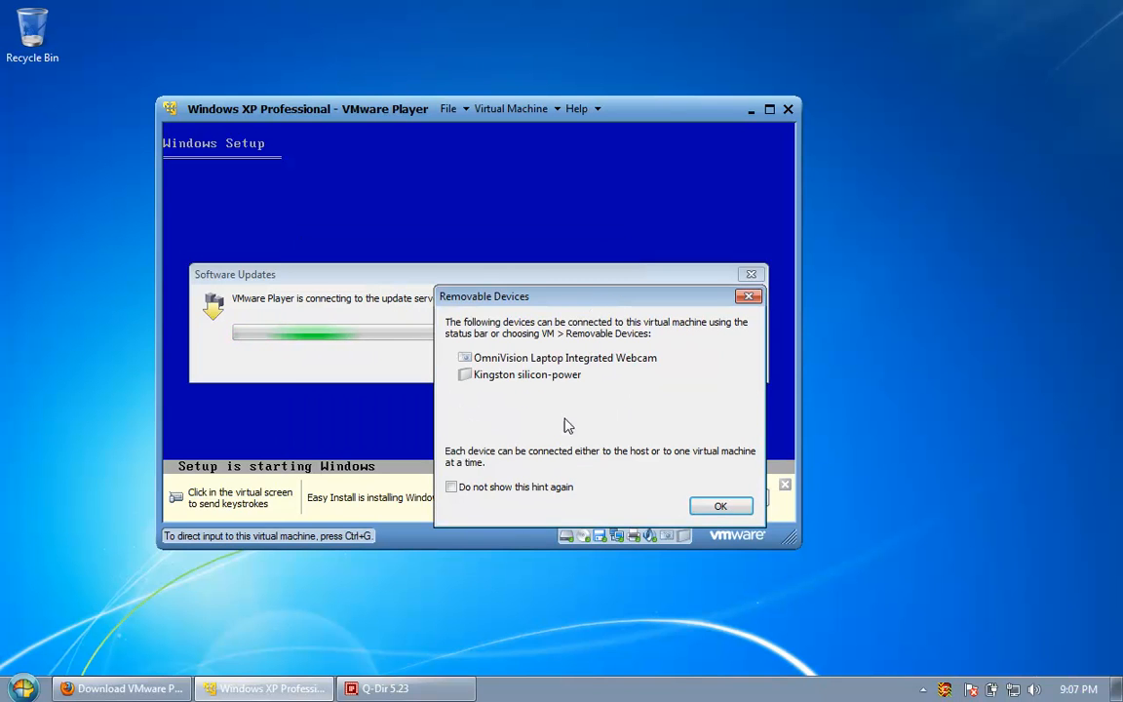
click(717, 507)
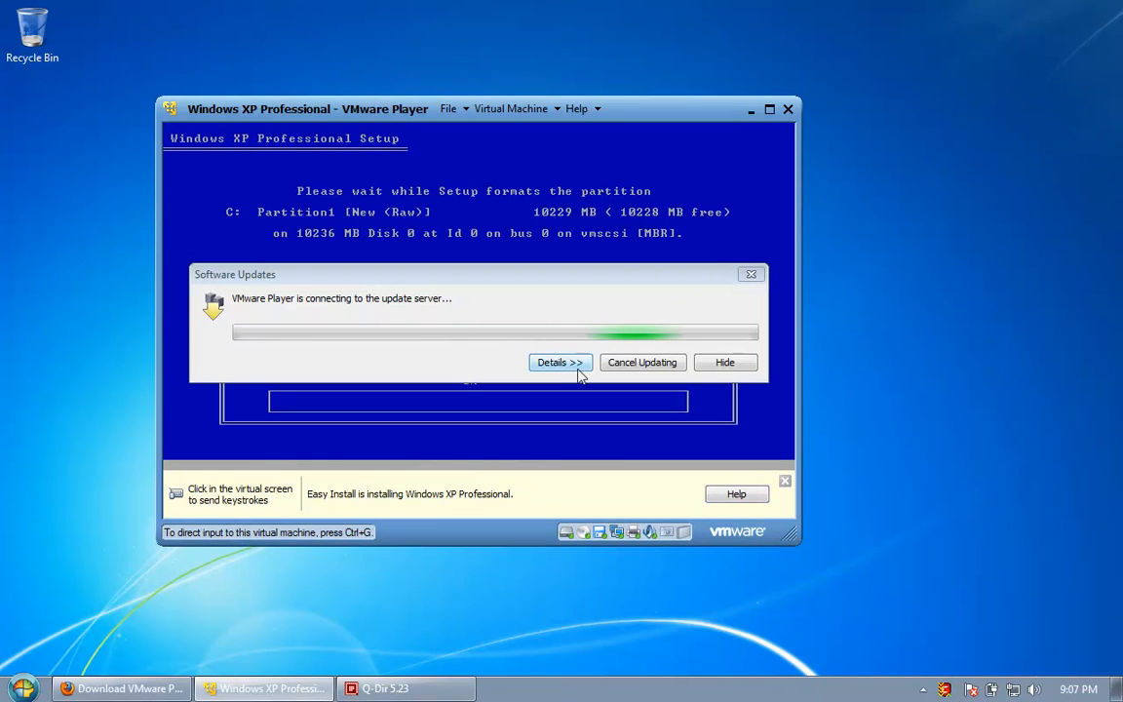
click(724, 362)
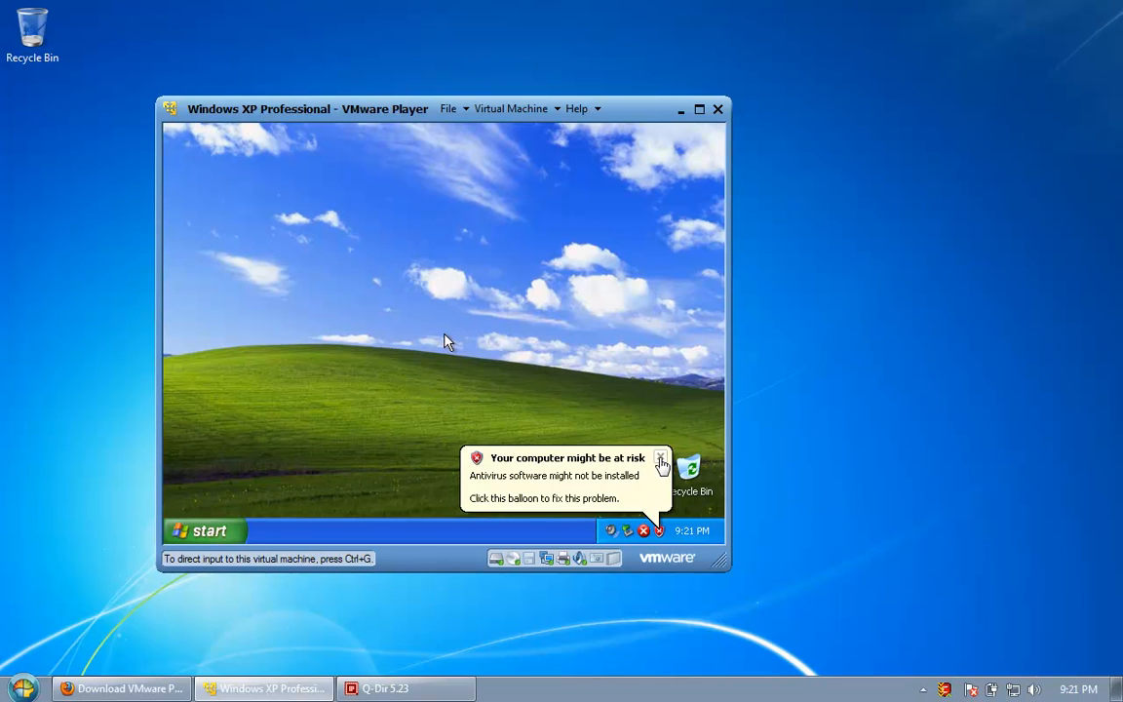
Dismiss the antivirus risk and Display Settings notifications on the Windows XP guest desktop.
click(661, 463)
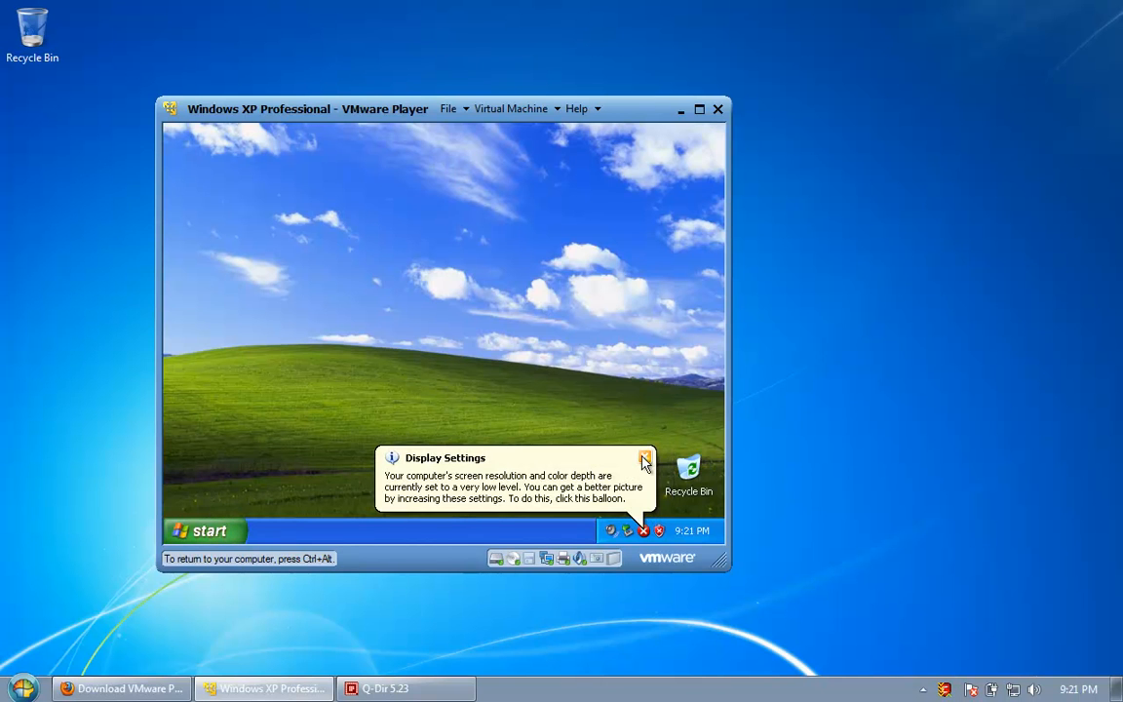
click(645, 459)
right_click(475, 284)
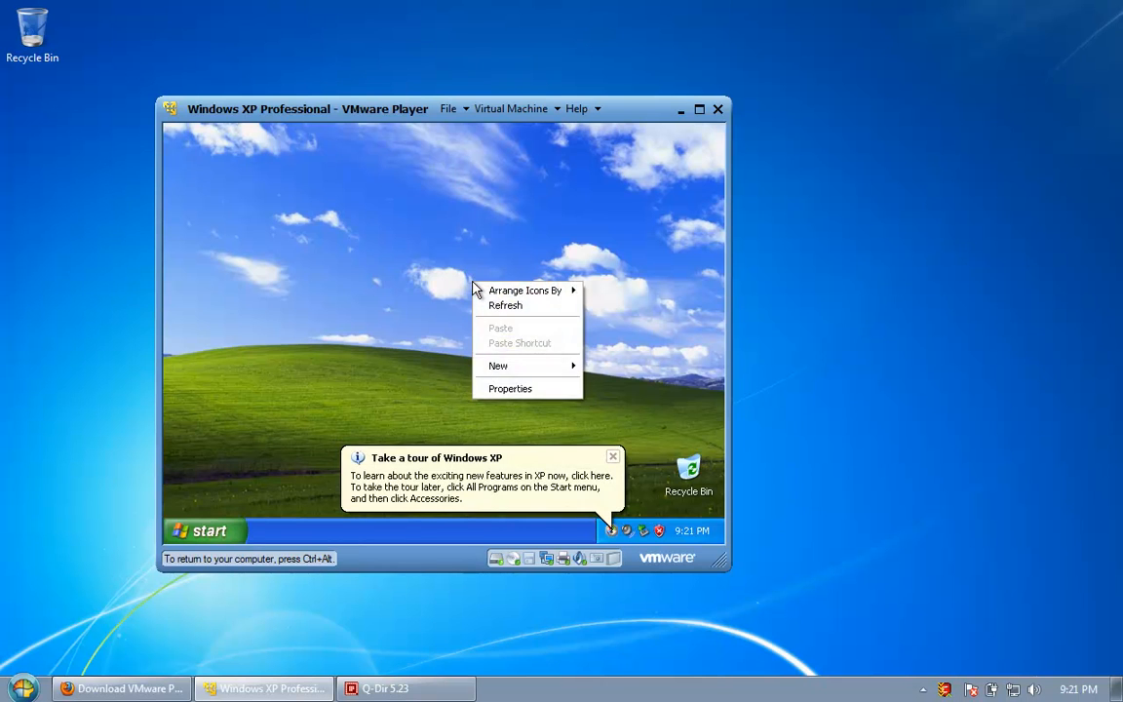
click(446, 364)
Set the guest desktop's screen resolution to 1280 by 800 pixels, keep the new settings and close Display Properties.
right_click(463, 250)
click(504, 355)
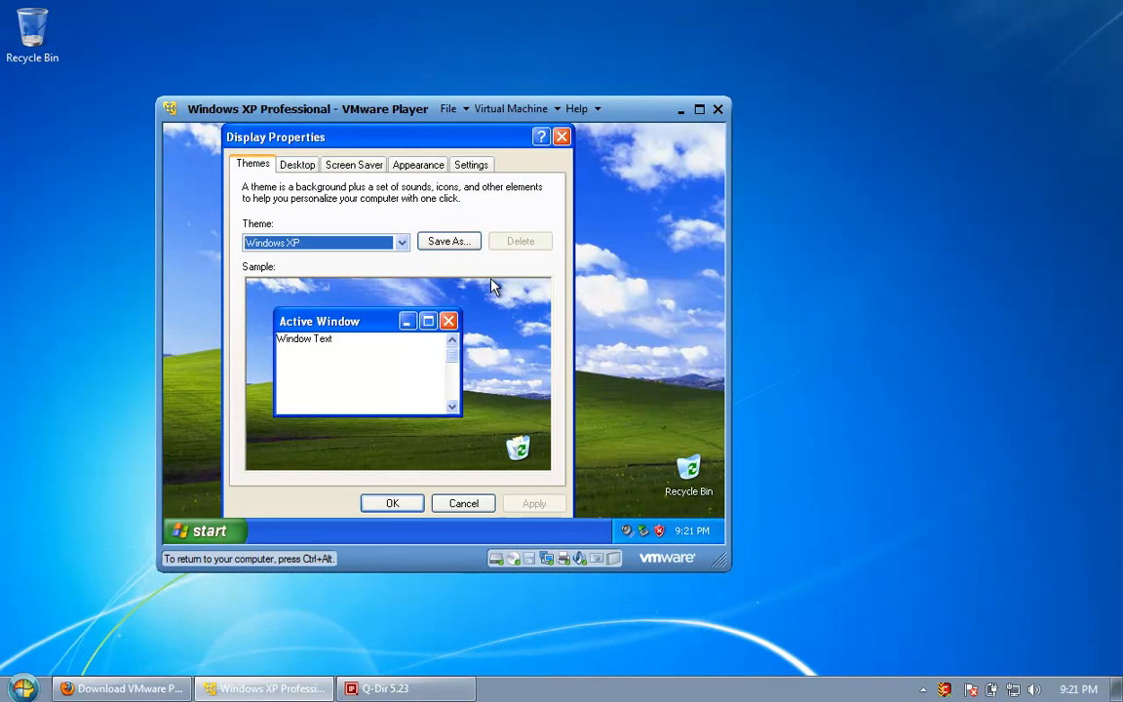
click(418, 172)
click(458, 168)
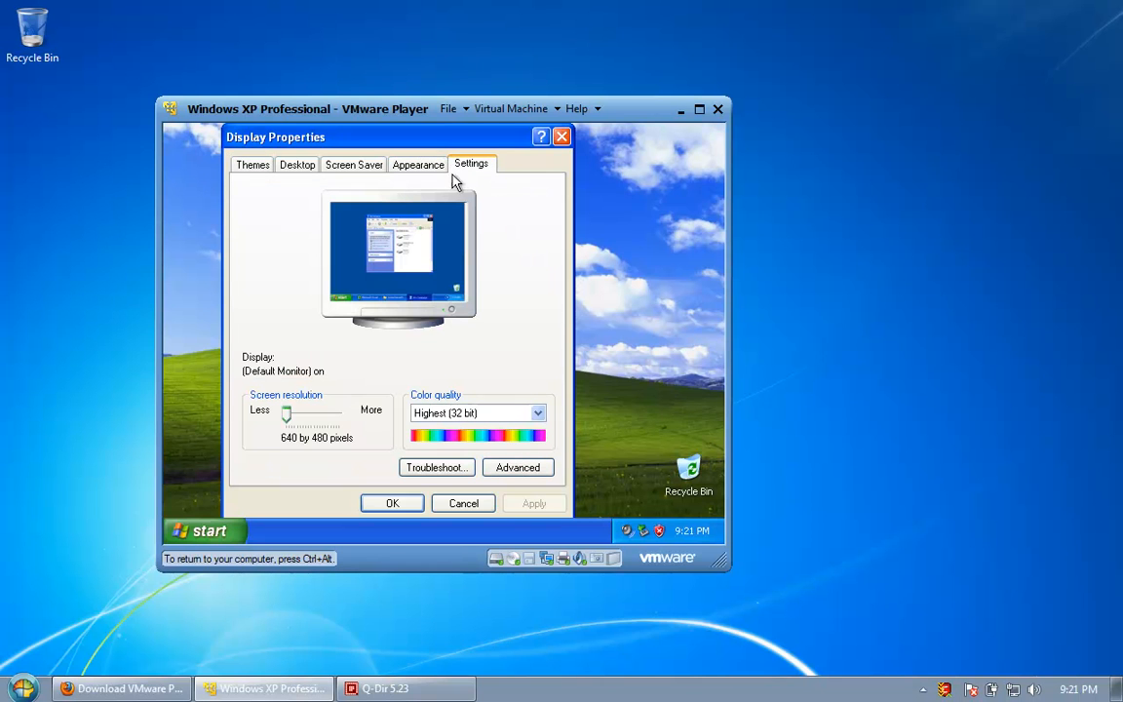
mouse_move(286, 421)
mouse_down()
mouse_move(313, 422)
mouse_move(303, 422)
mouse_up()
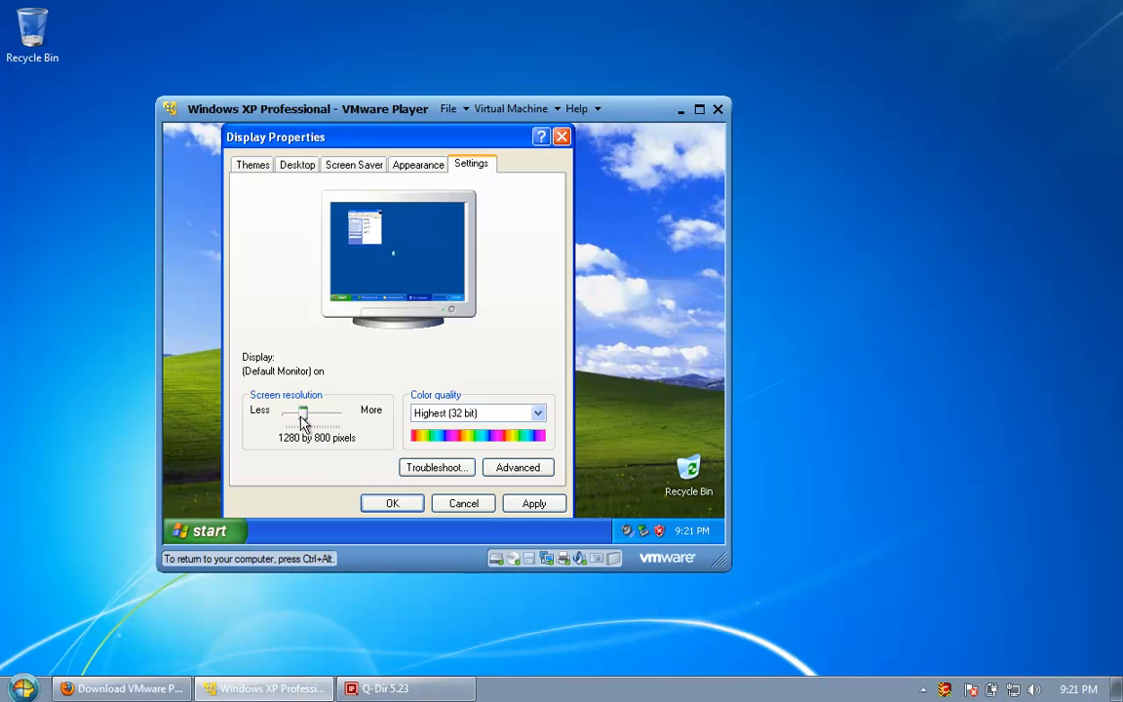
click(534, 505)
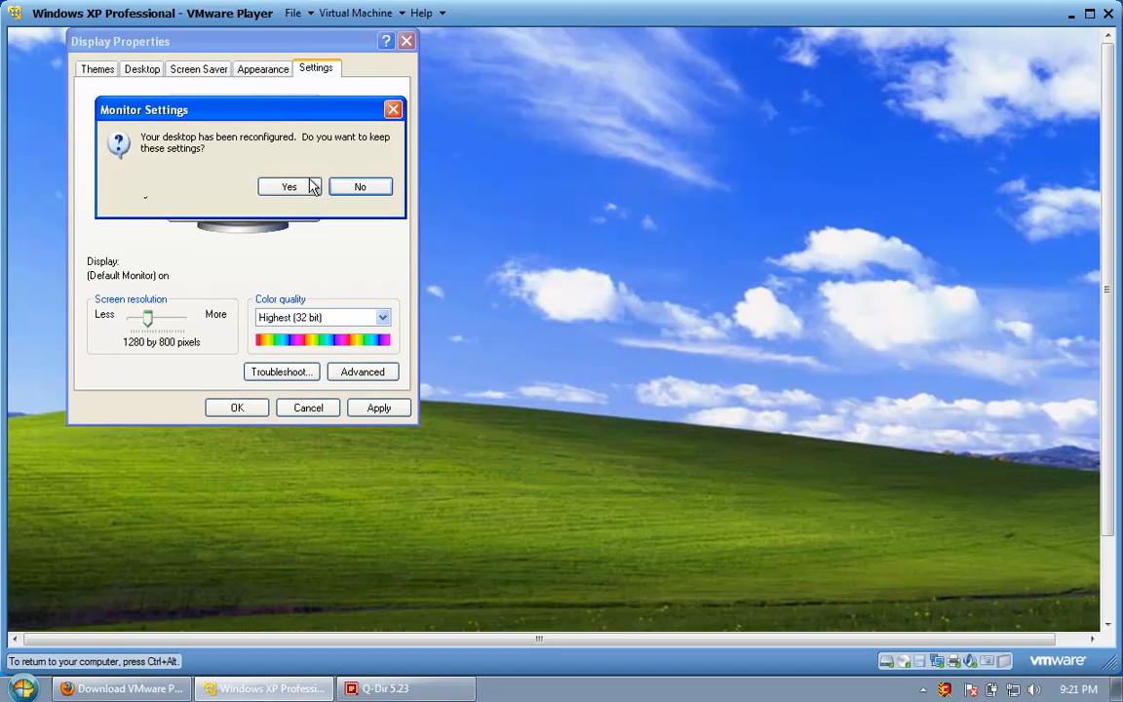
click(292, 192)
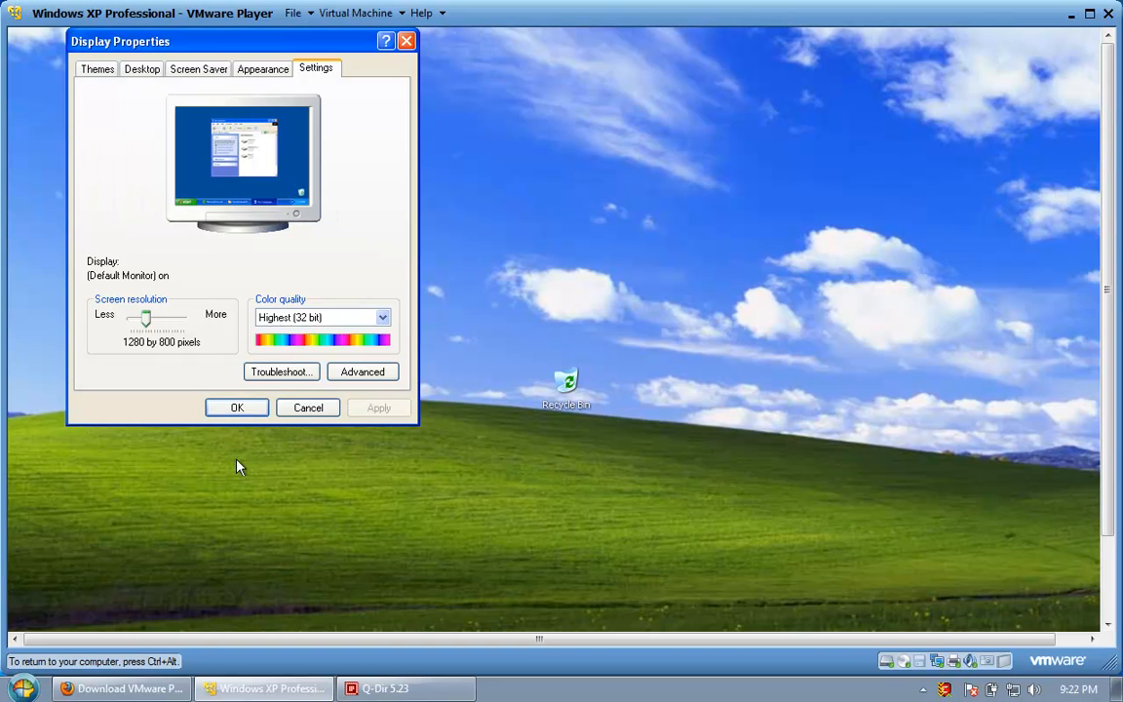
click(236, 409)
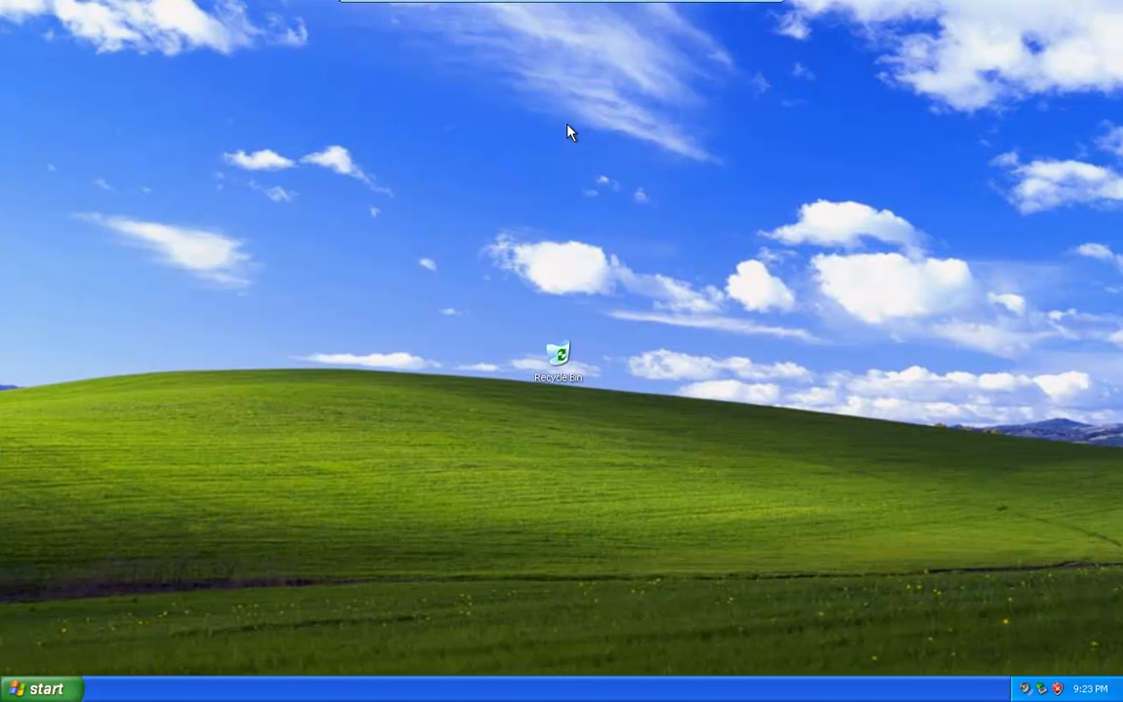
Return the Windows XP guest from full screen to a regular window.
mouse_move(620, 8)
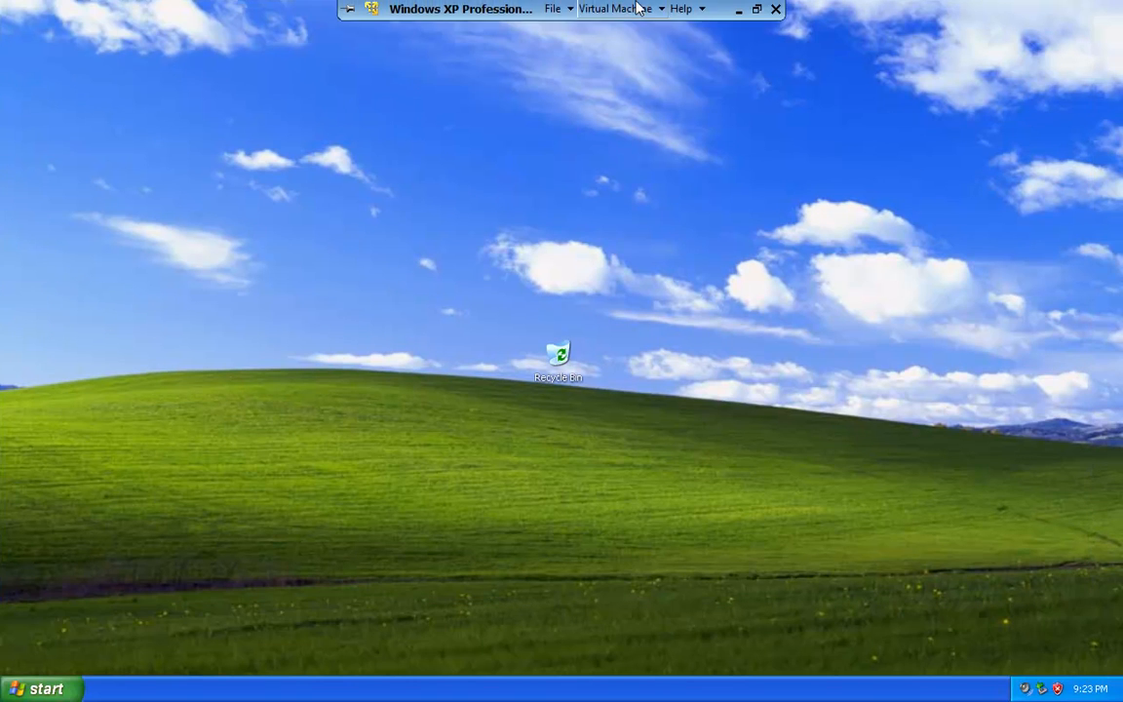
click(717, 11)
click(517, 169)
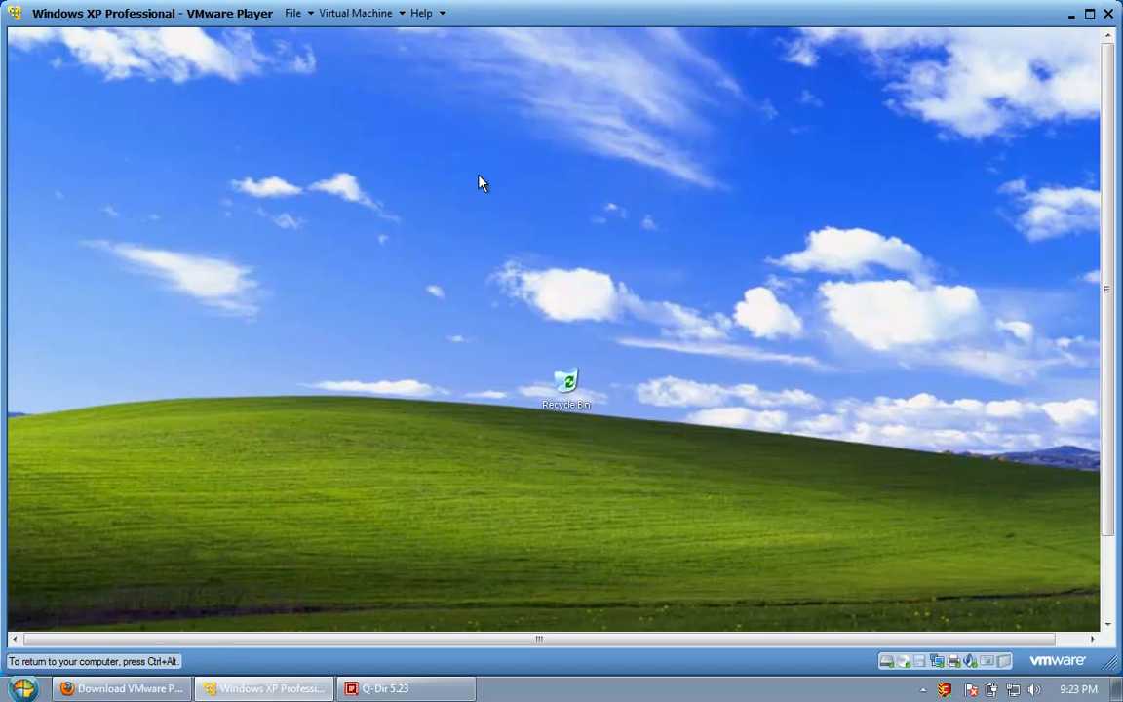
key(ctrl+alt)
click(390, 14)
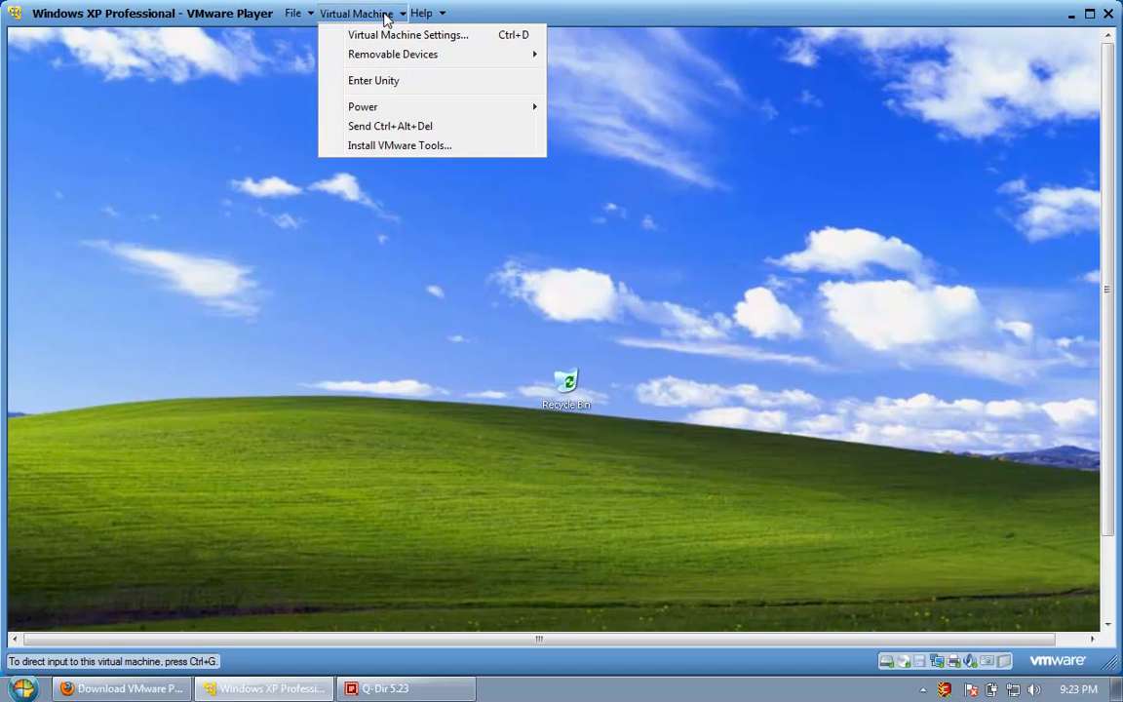
mouse_move(388, 113)
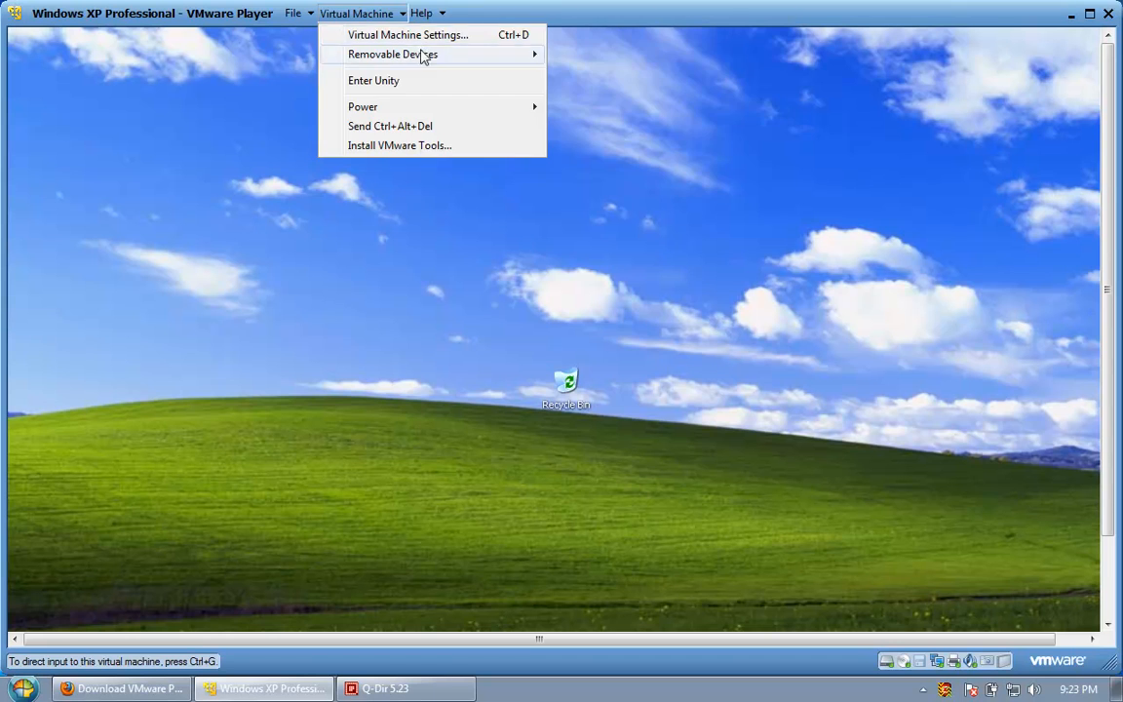
click(420, 81)
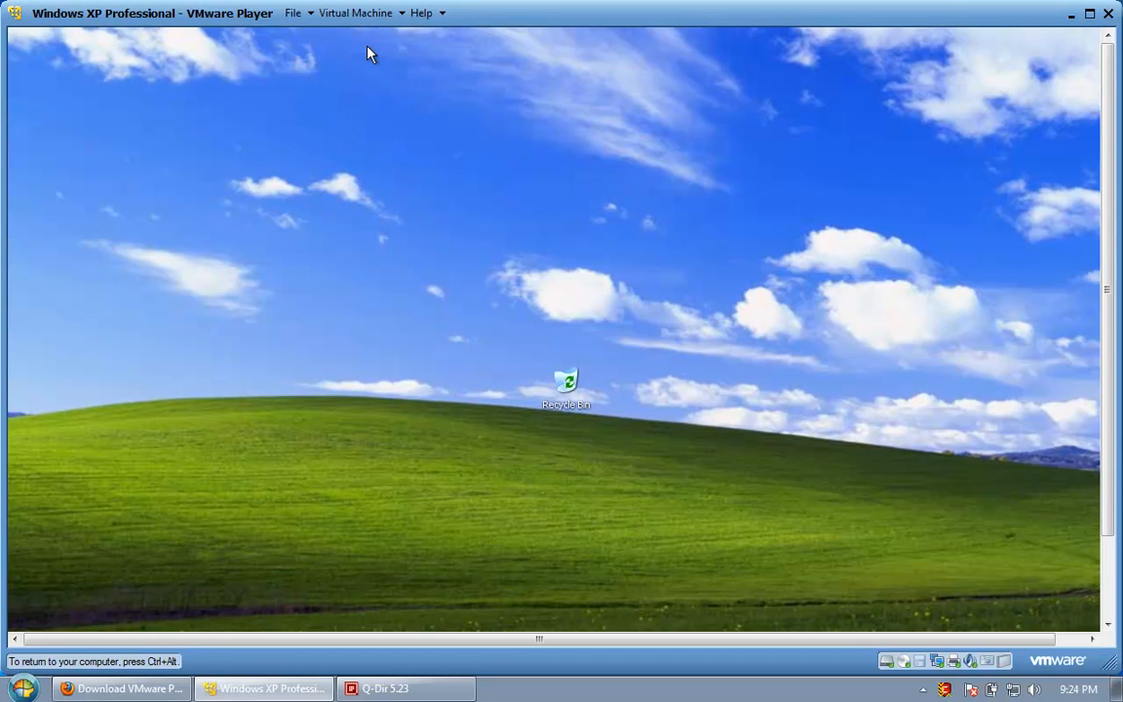
Shut down the guest Windows XP with its own Turn Off option.
drag(1108, 277, 1091, 398)
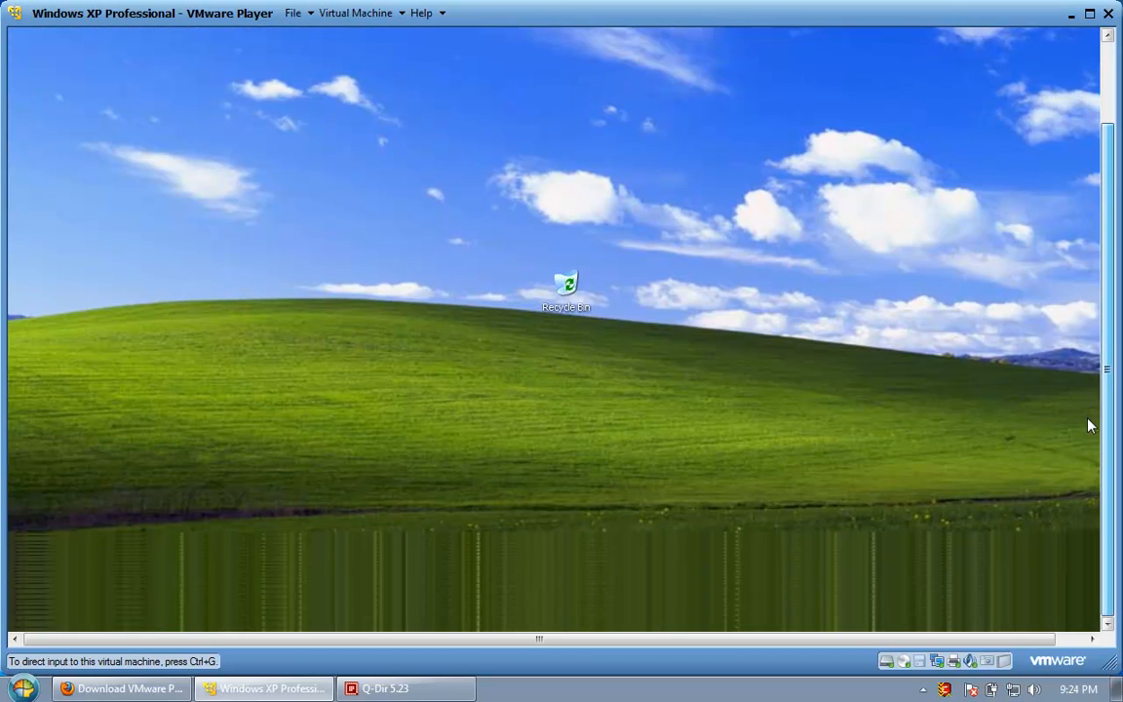
click(47, 619)
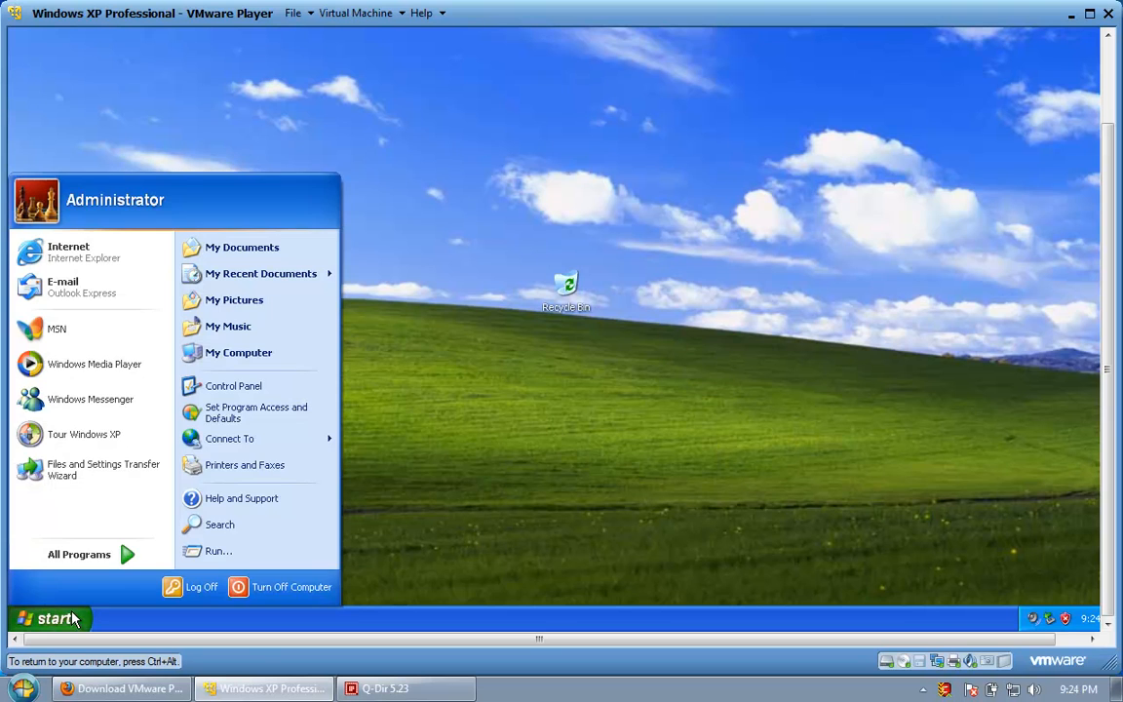
click(256, 590)
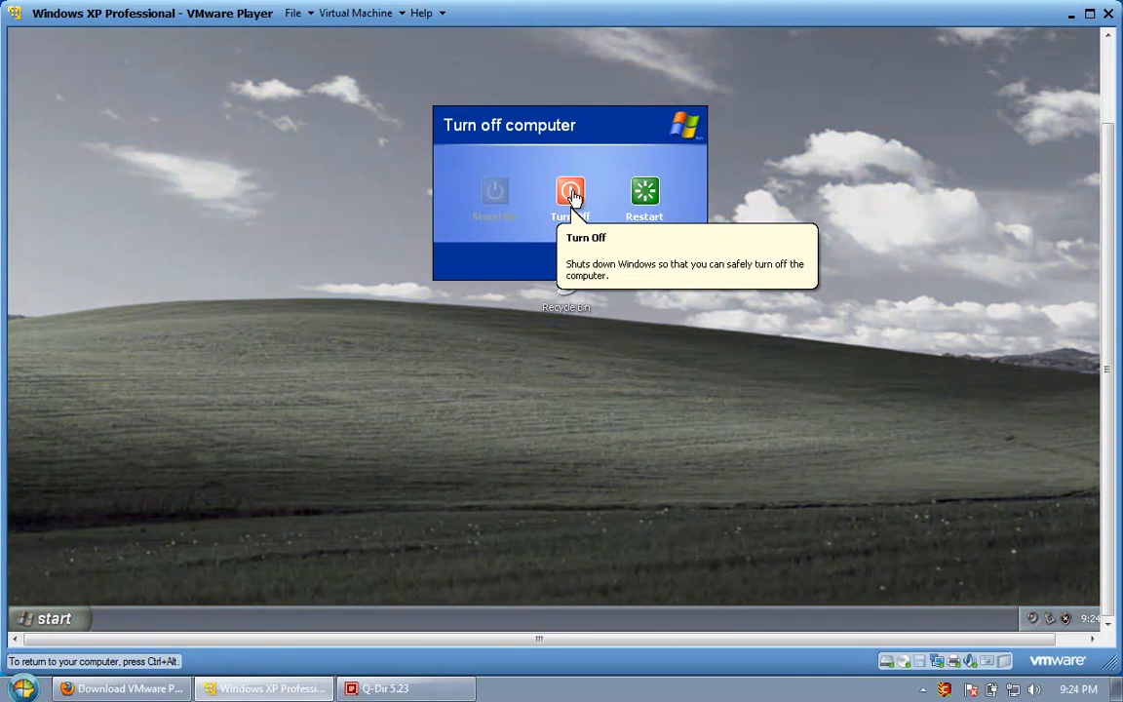
key(Escape)
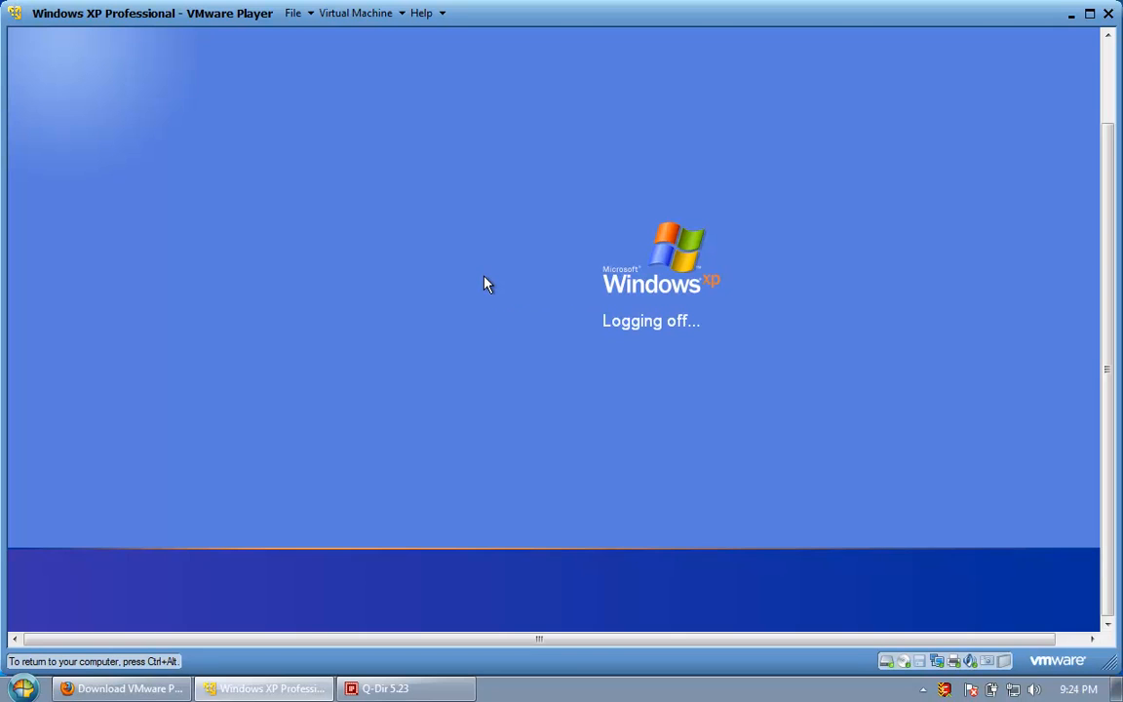
Relaunch VMware Player on the host and move its window away from the screen corner.
click(23, 689)
mouse_move(88, 482)
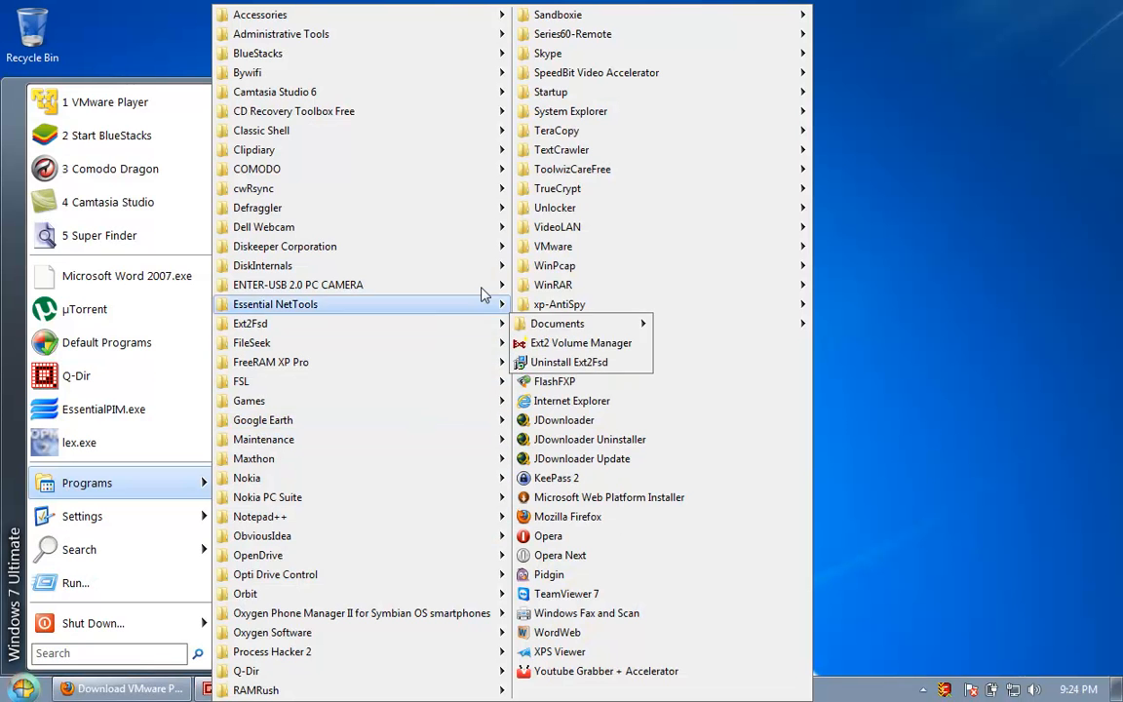
mouse_move(550, 250)
click(841, 245)
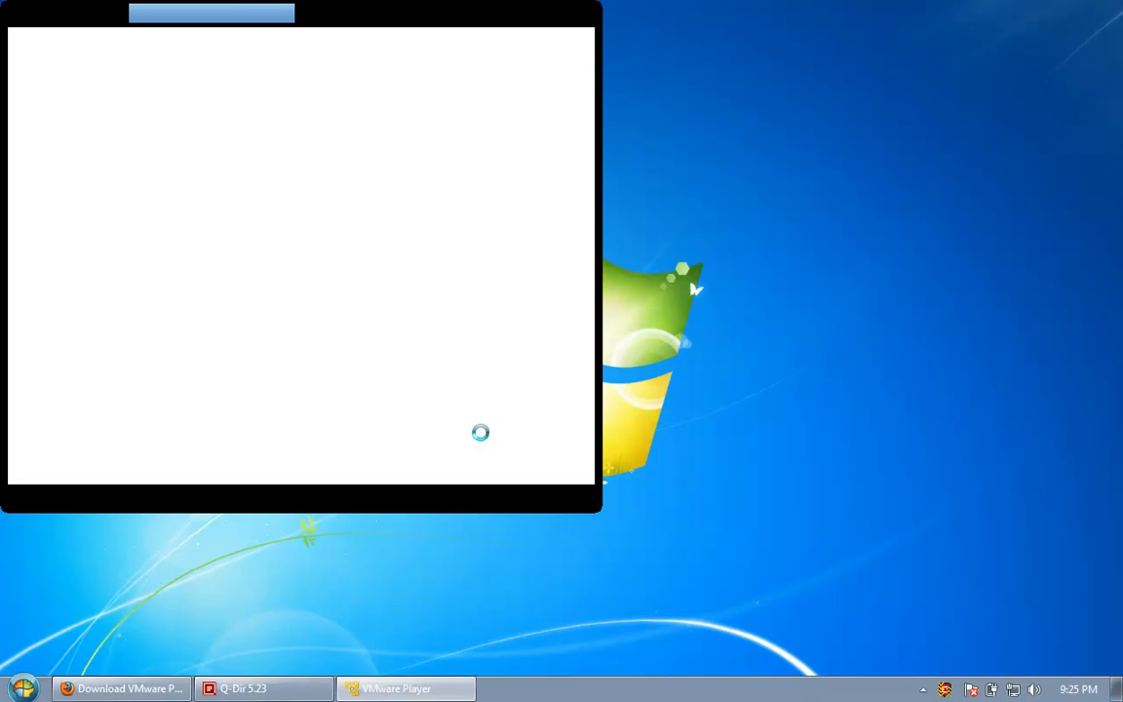
drag(149, 16, 316, 64)
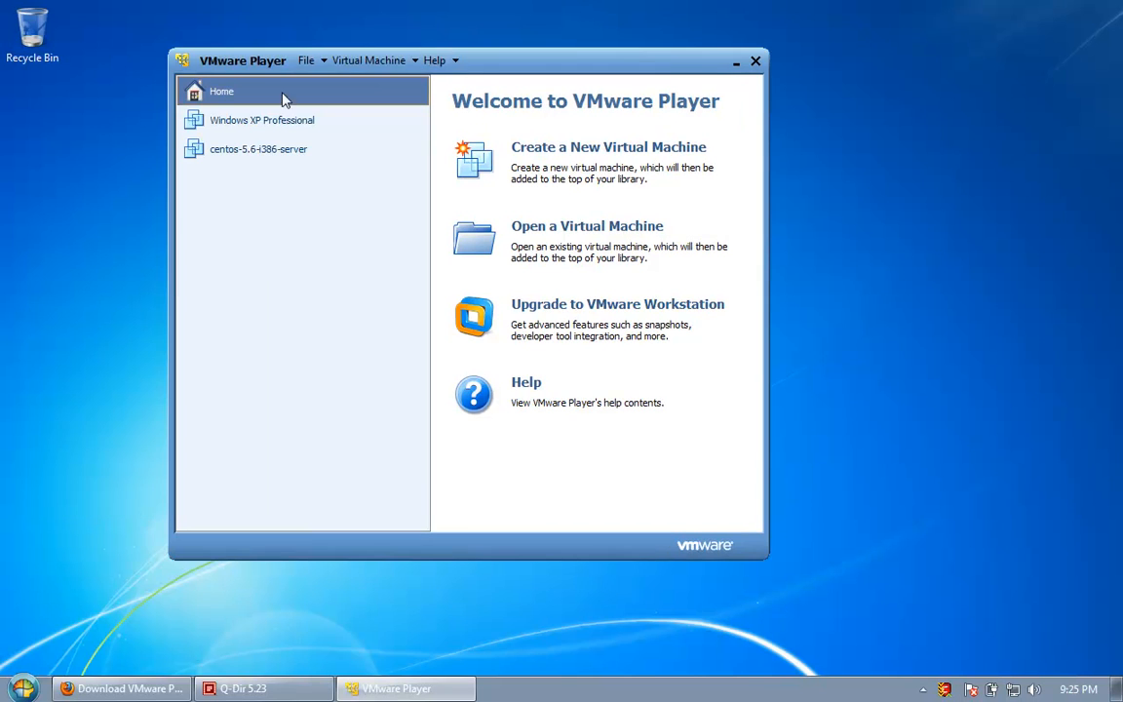
Open the settings of the Windows XP Professional virtual machine and set folder sharing to Always enabled.
click(224, 120)
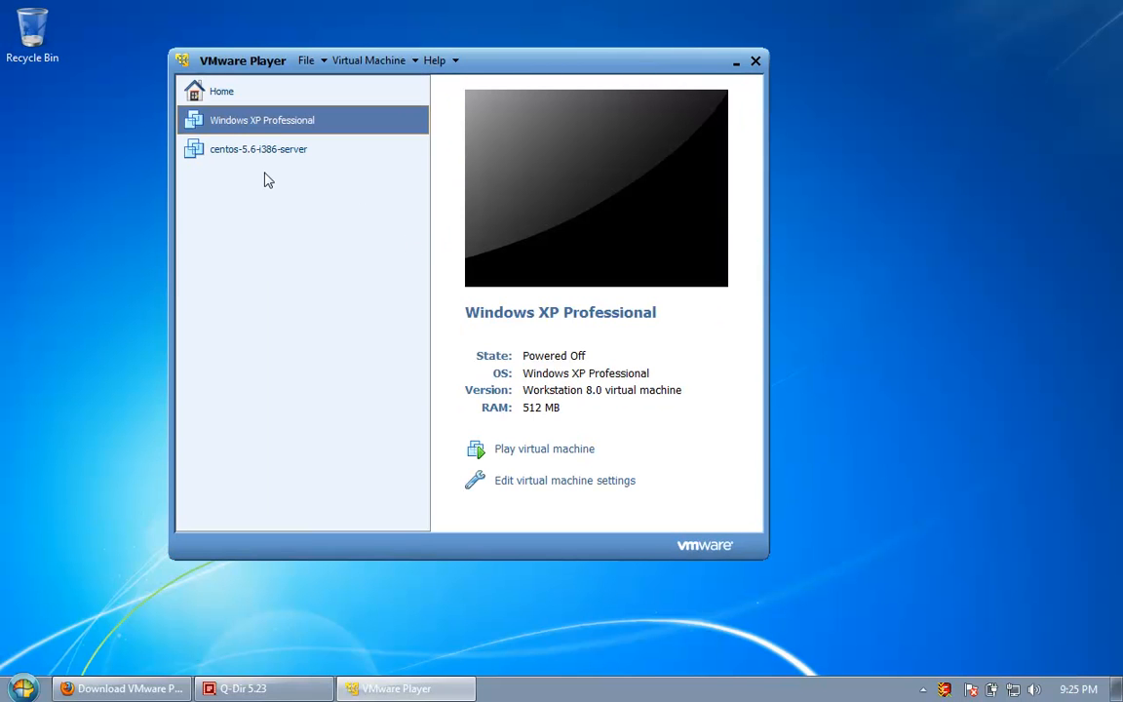
click(534, 488)
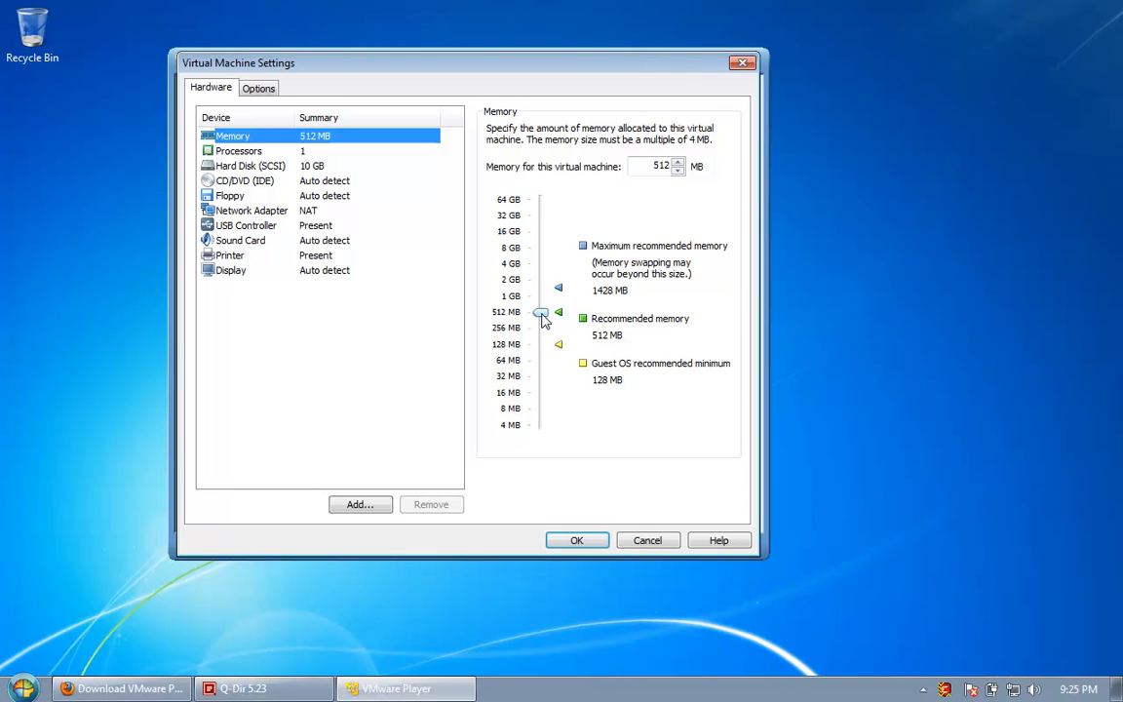
click(259, 89)
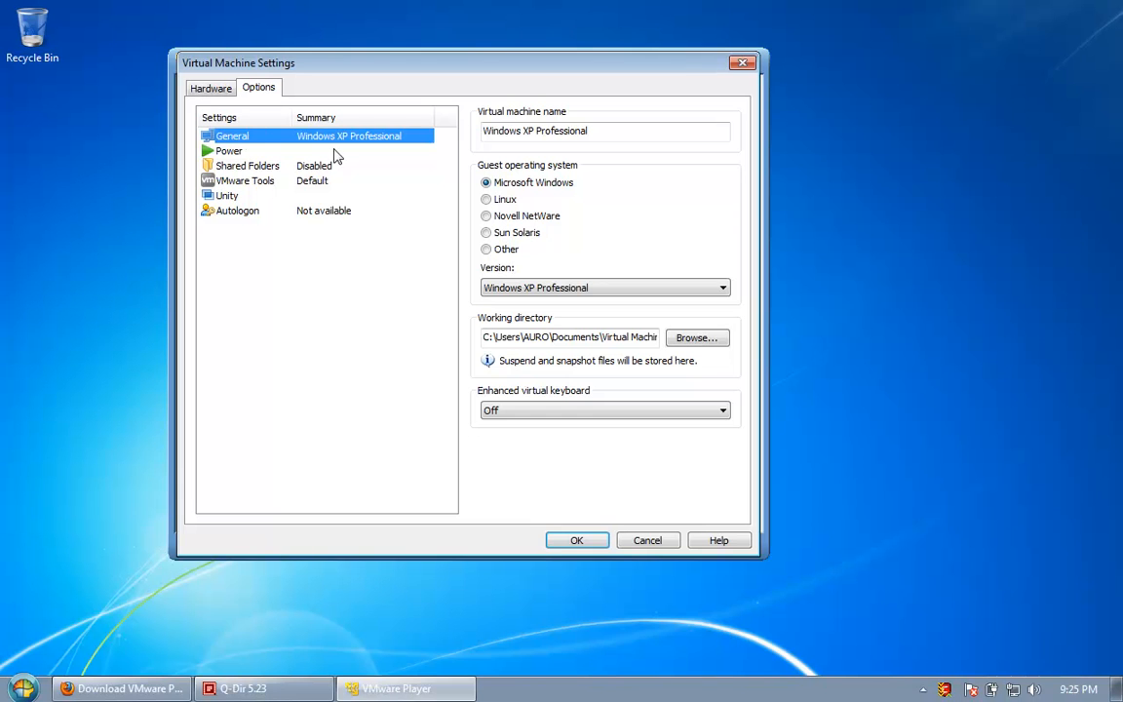
click(217, 164)
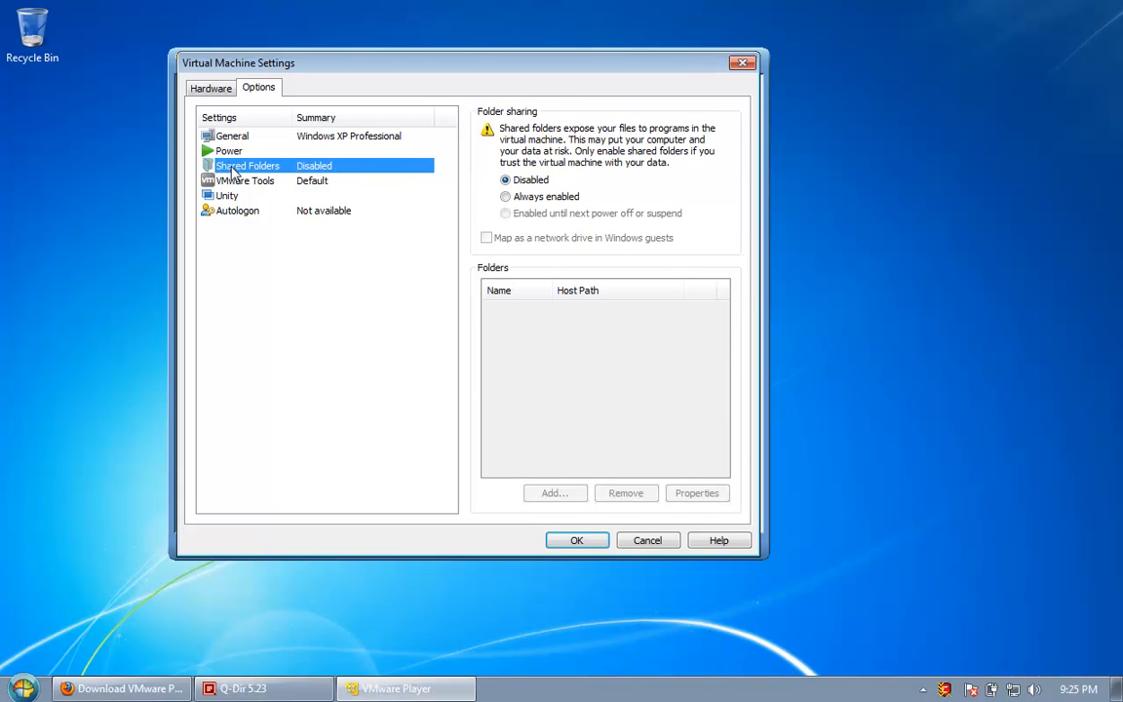
click(507, 198)
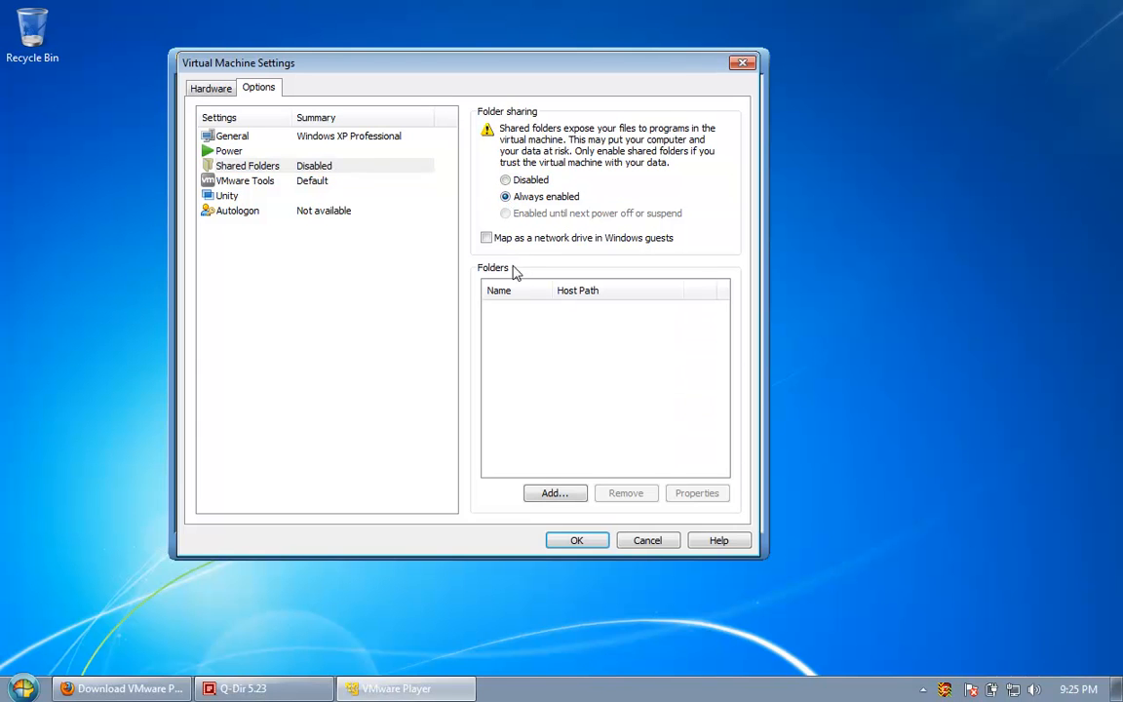
Start adding a shared folder and choose the vmshared folder on Local Disk (F:) as its host path.
click(555, 494)
click(552, 455)
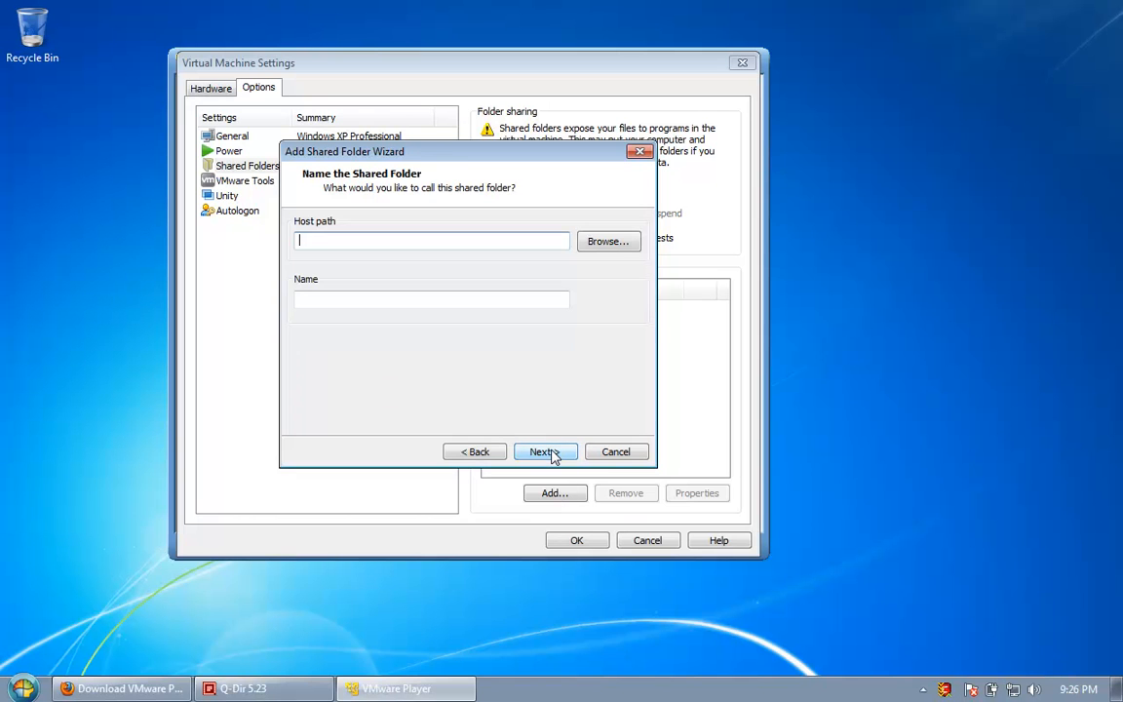
click(602, 242)
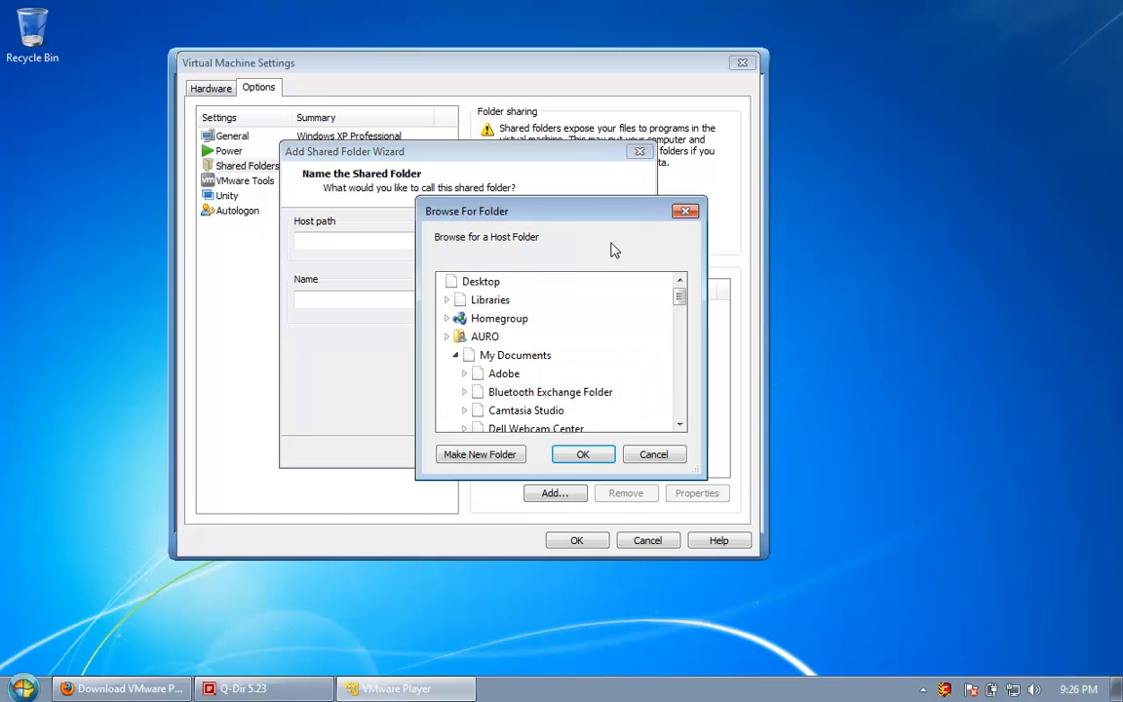
drag(677, 364, 672, 429)
scroll(534, 383, up, 5)
scroll(549, 357, down, 8)
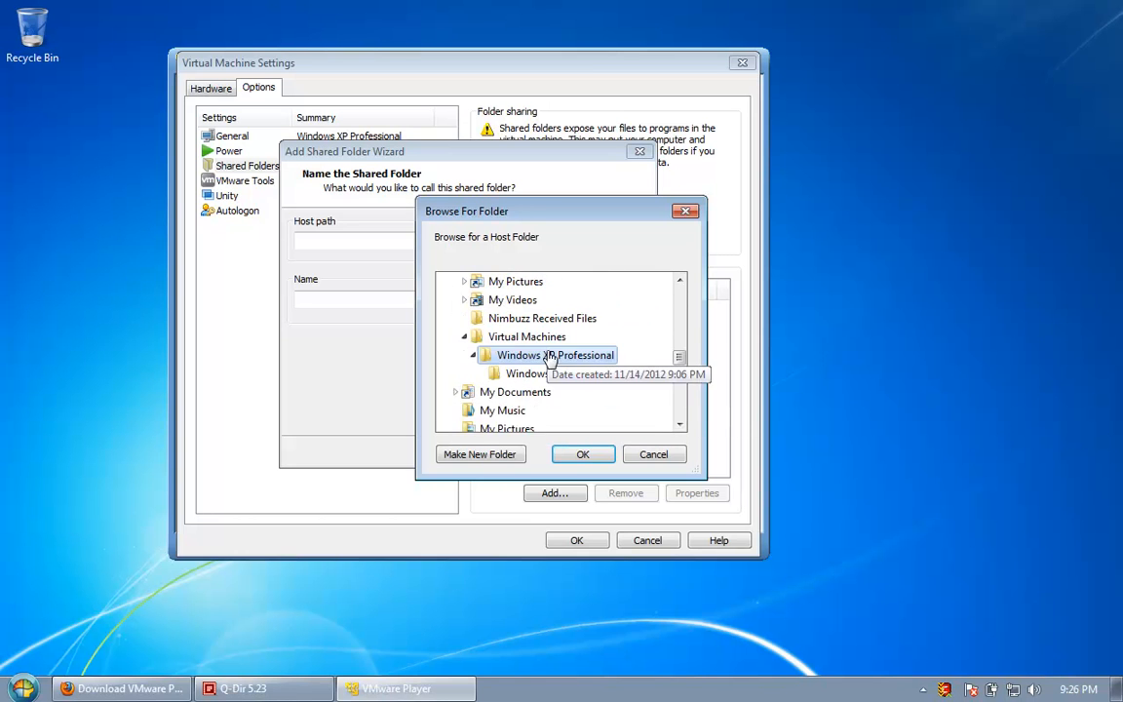
scroll(549, 358, down, 2)
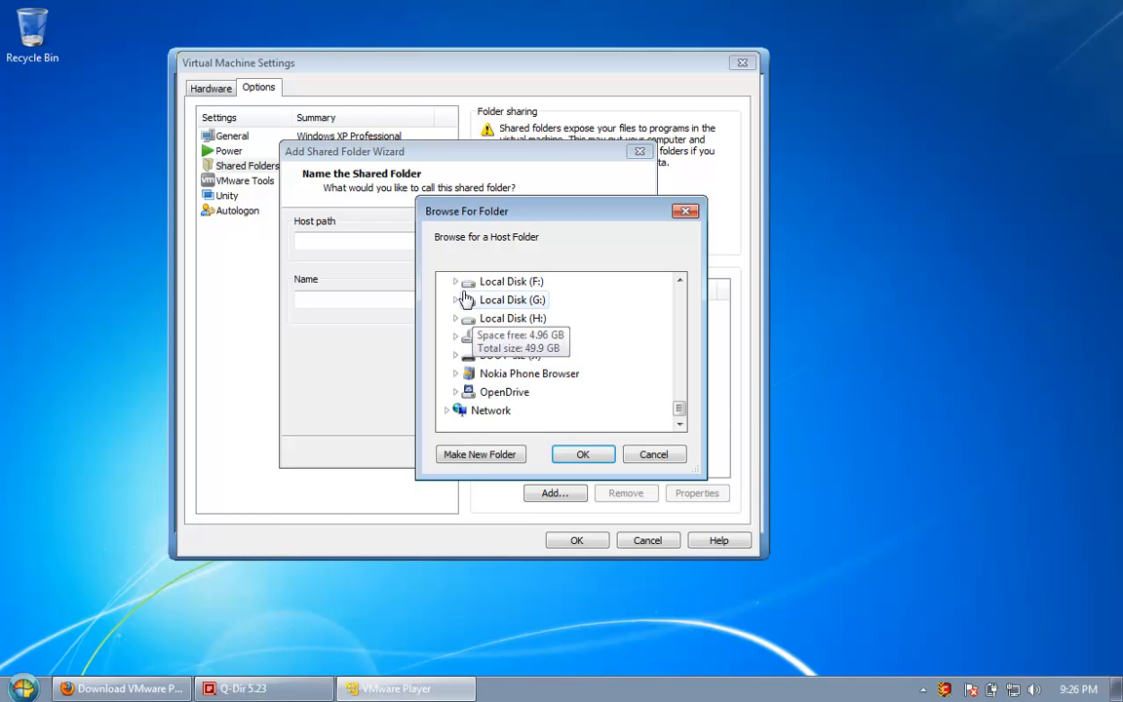
click(455, 282)
scroll(531, 376, down, 2)
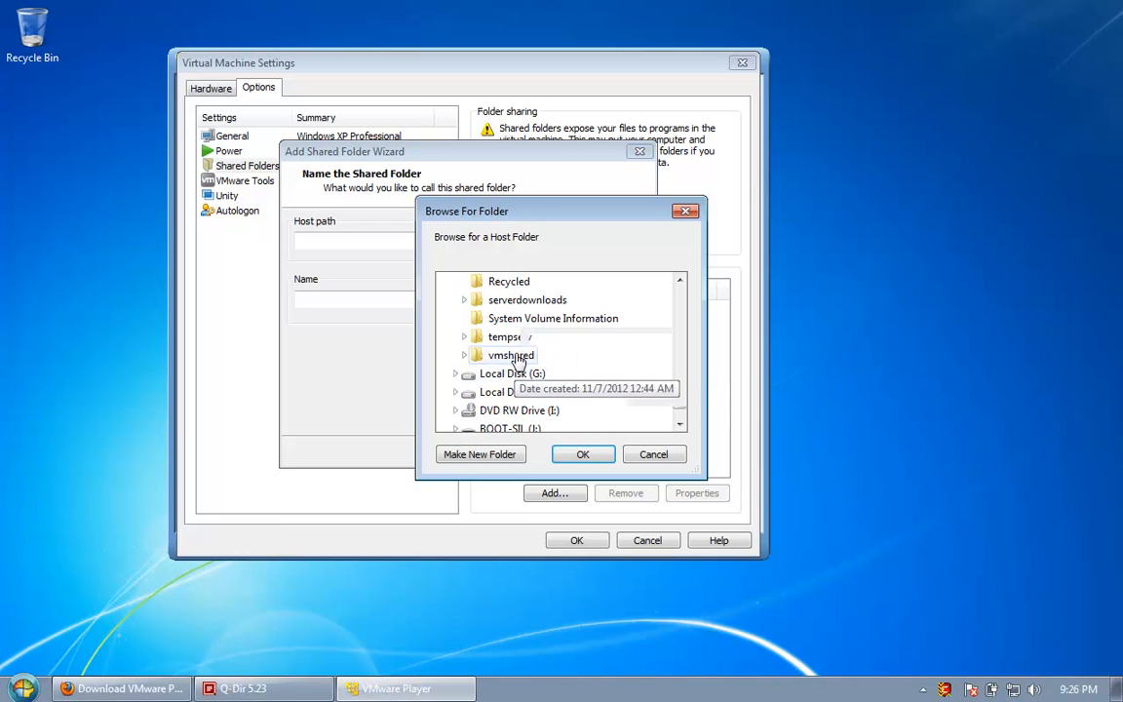
click(508, 356)
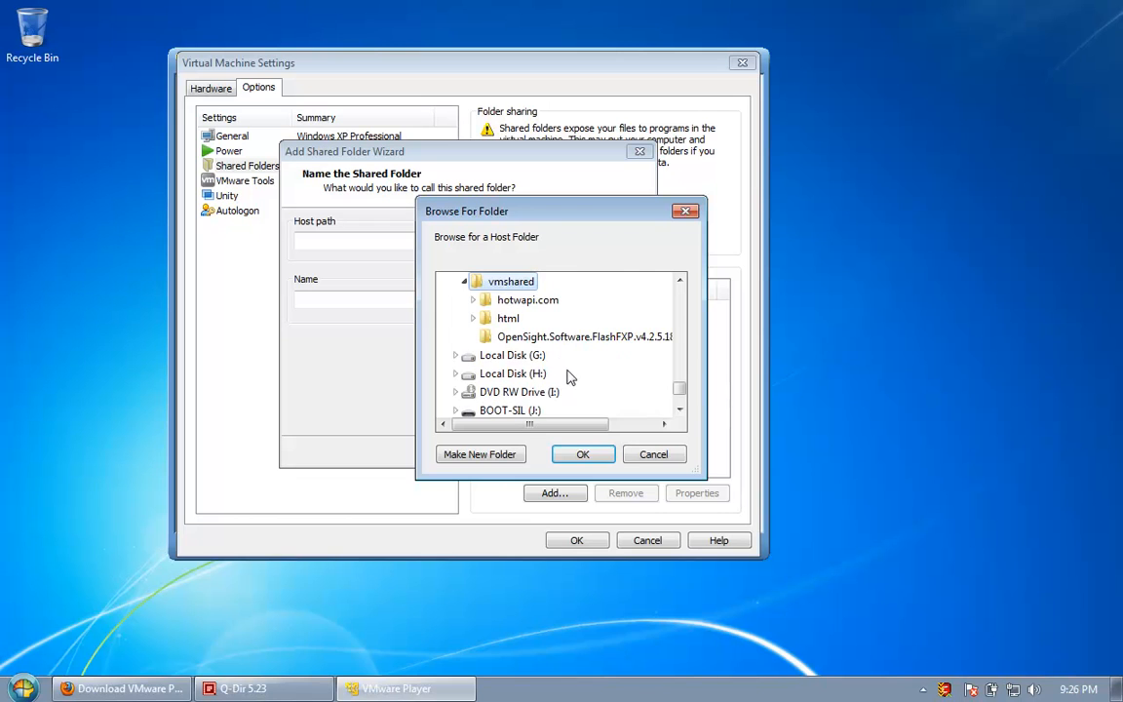
click(588, 455)
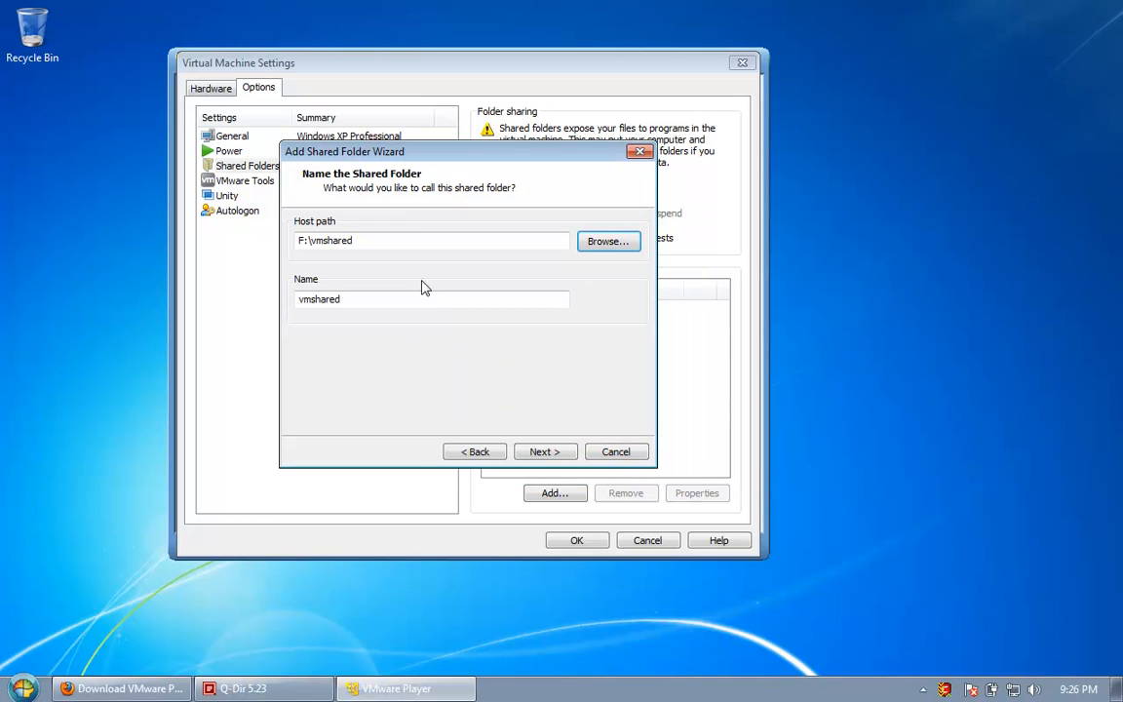
Accept vmshared as the share's name, leave the share enabled without read-only, and finish the wizard.
click(356, 298)
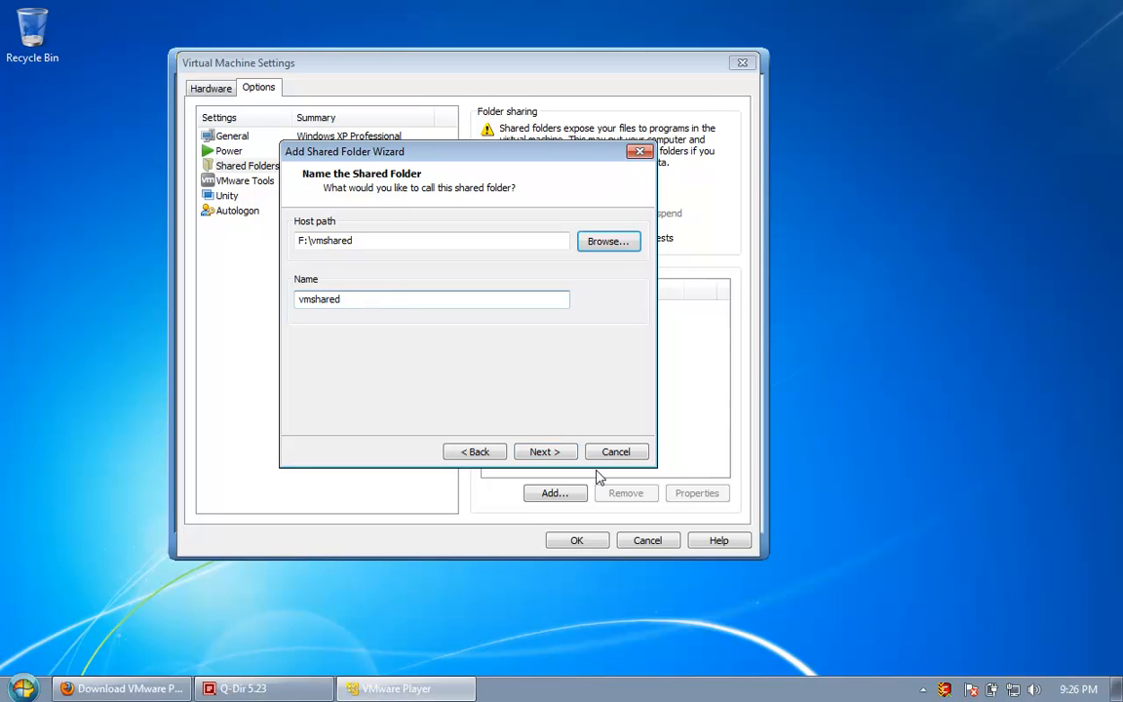
click(559, 459)
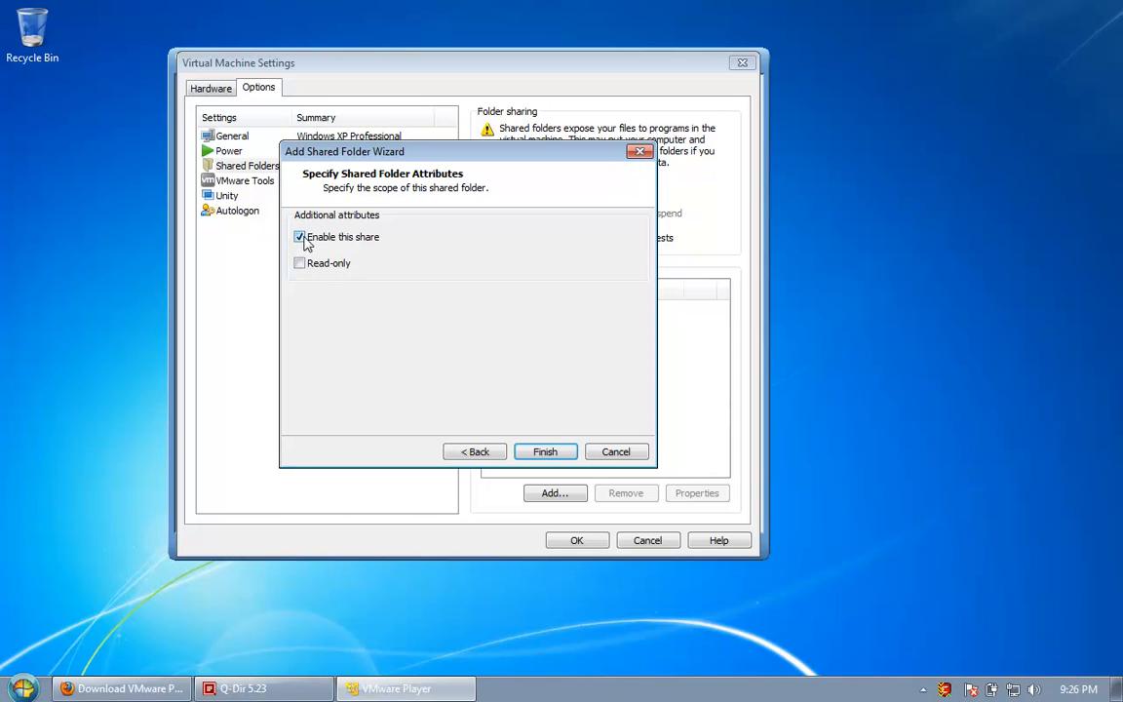
click(552, 450)
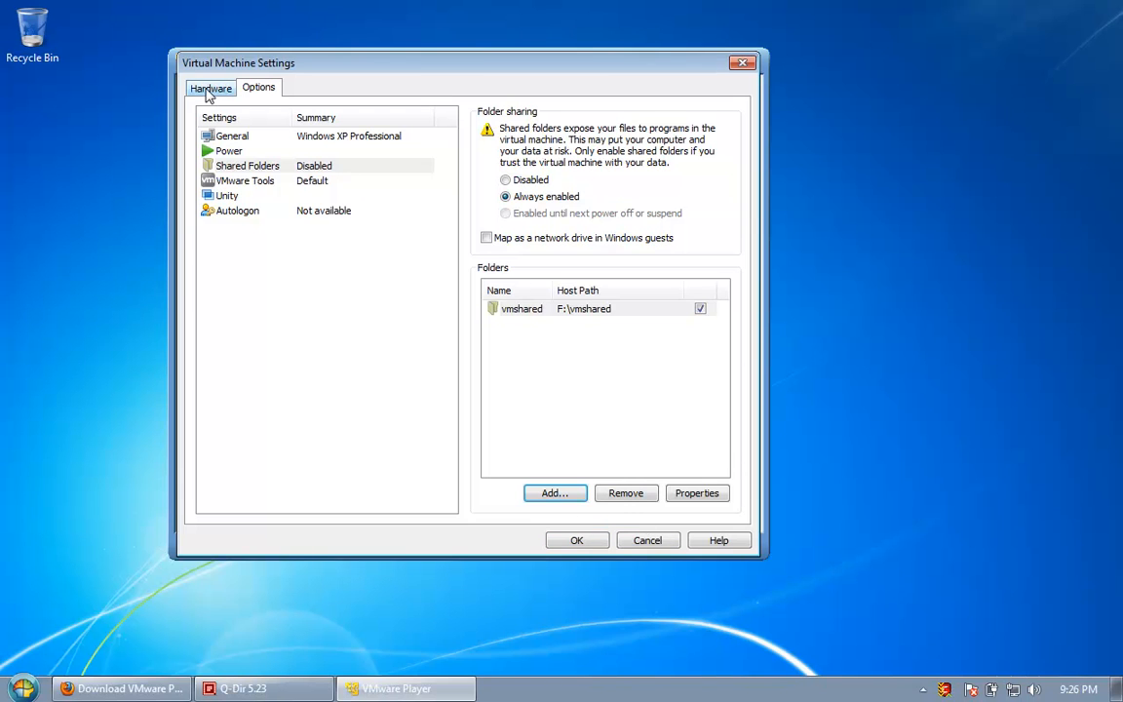
Save the virtual machine settings and start the Windows XP Professional virtual machine.
click(576, 539)
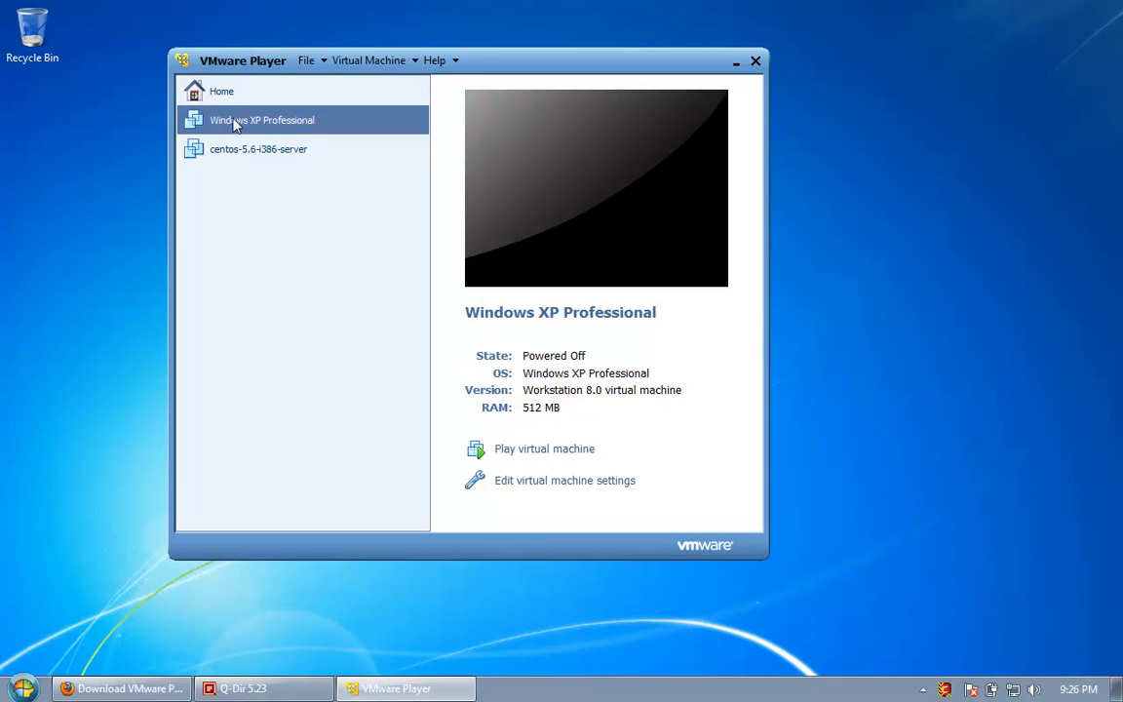
click(515, 451)
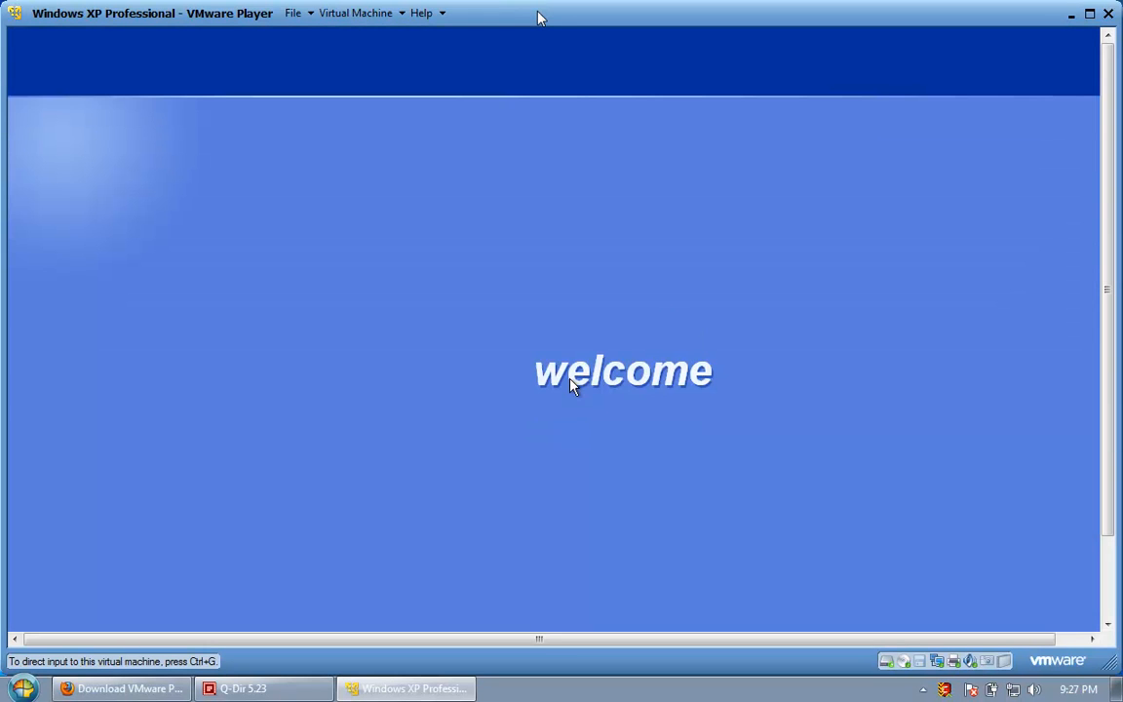
Switch the running Windows XP Professional virtual machine to full screen.
double_click(535, 18)
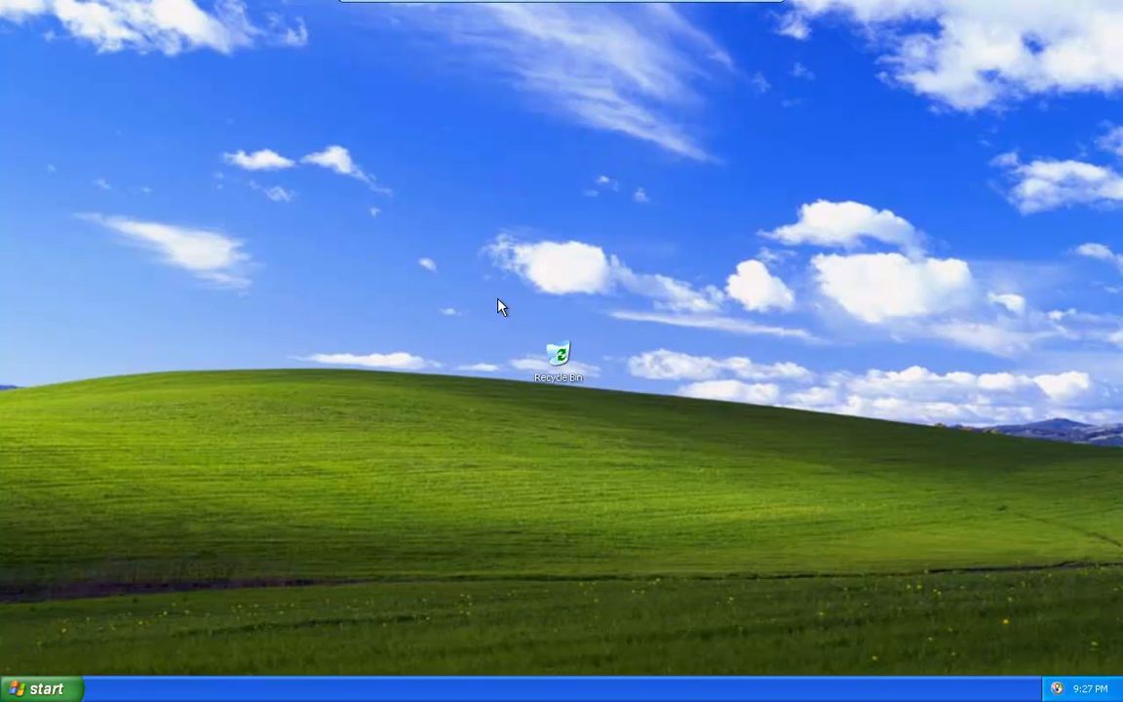
click(39, 689)
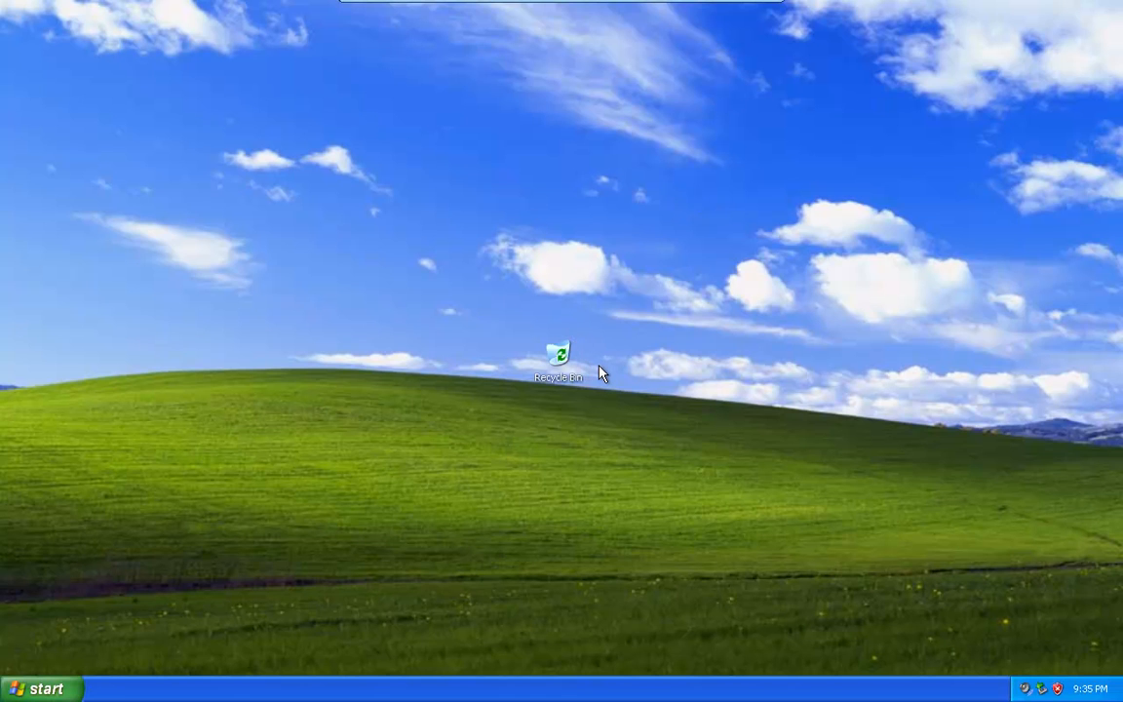
Start installing VMware Tools in the virtual machine, agree to download and install it from online, and expand the download's details.
mouse_move(582, 3)
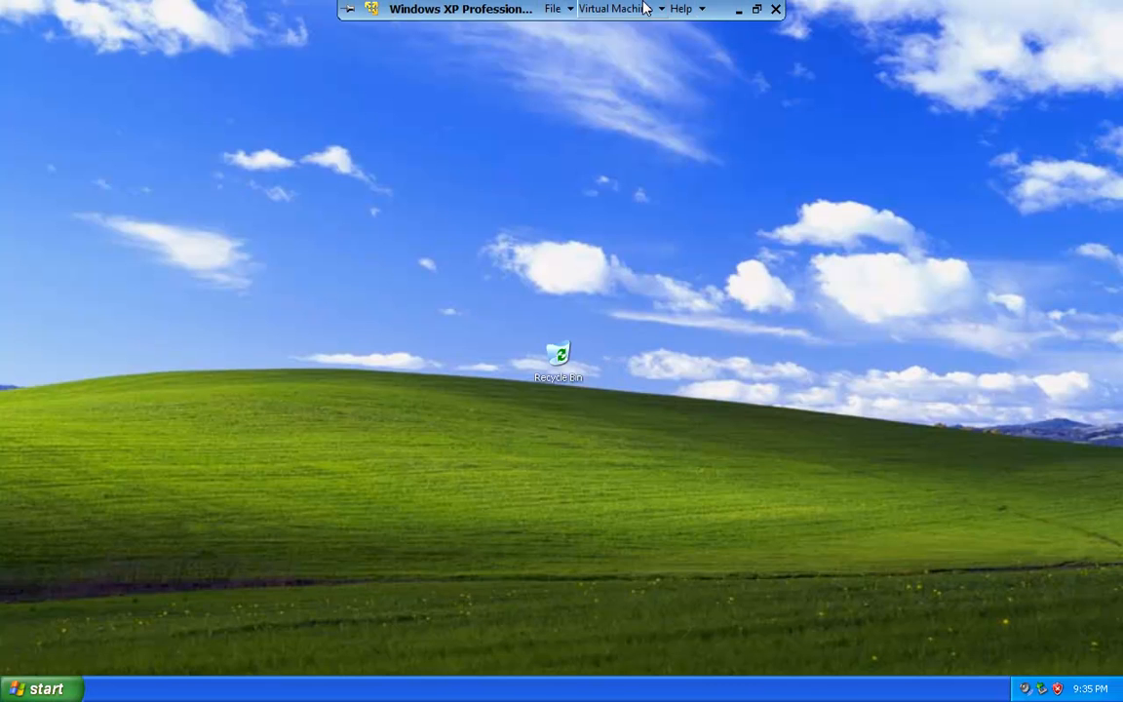
click(620, 14)
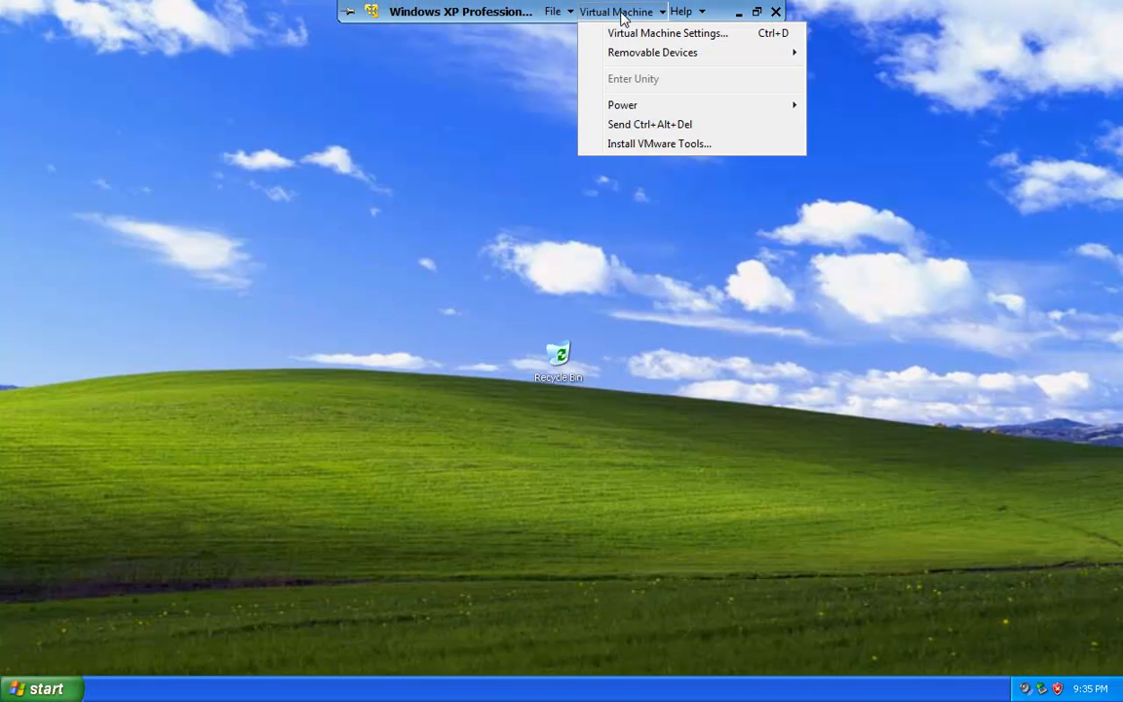
click(632, 145)
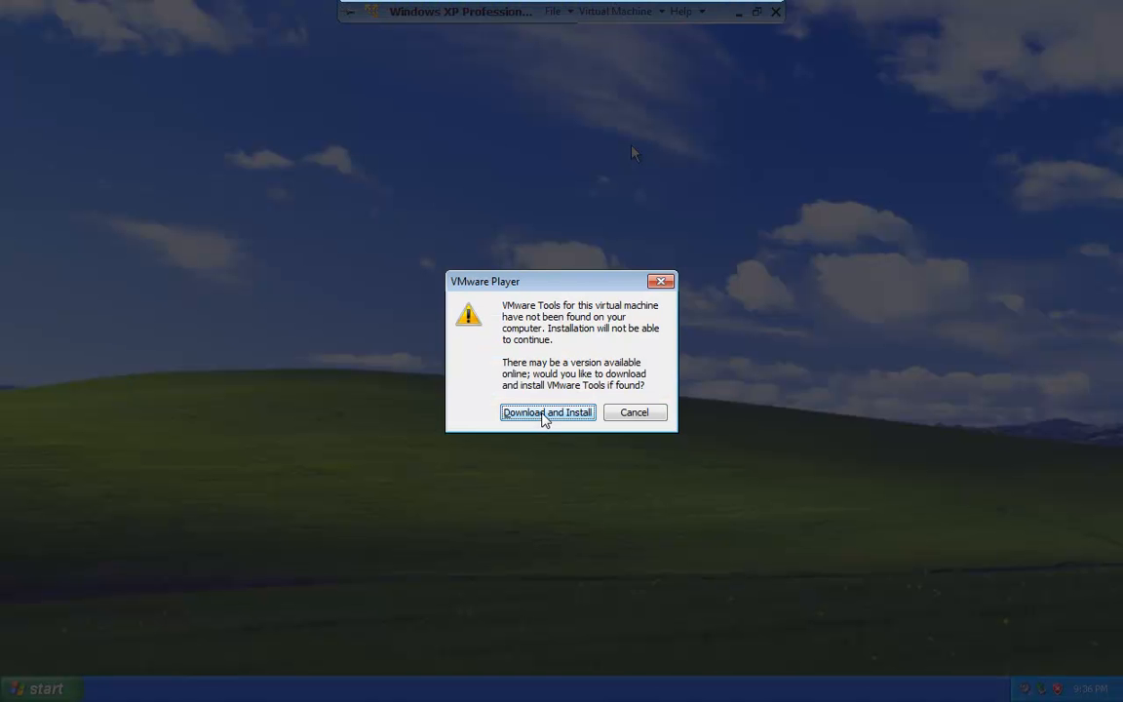
click(536, 413)
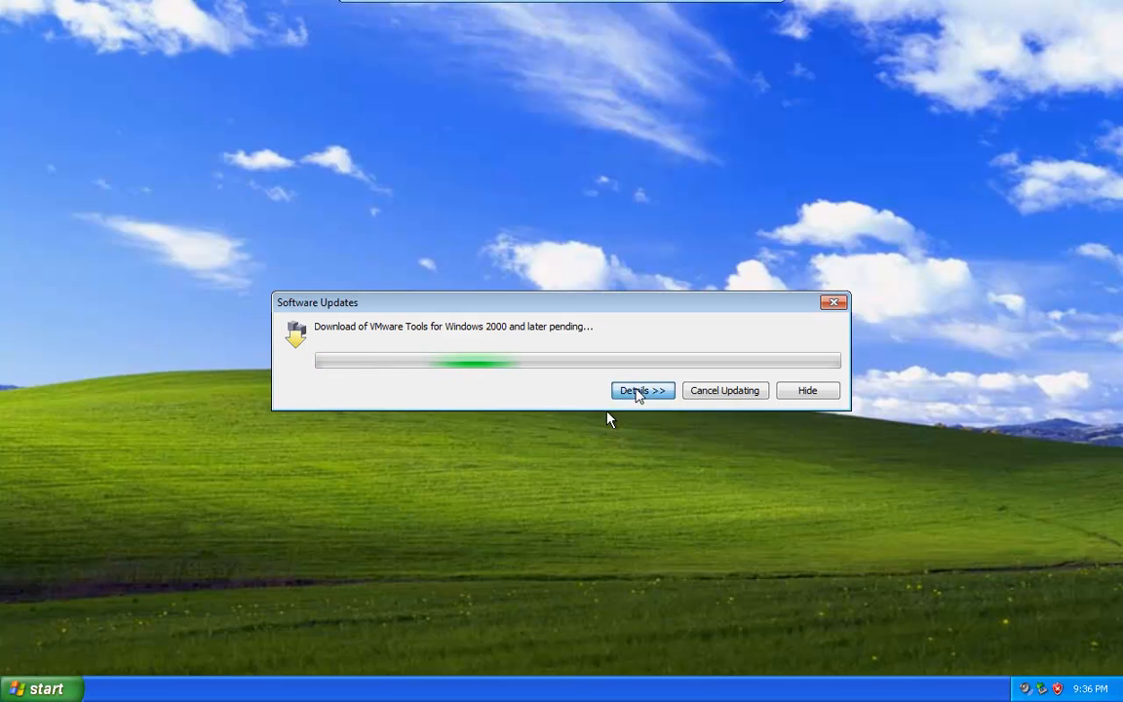
click(641, 391)
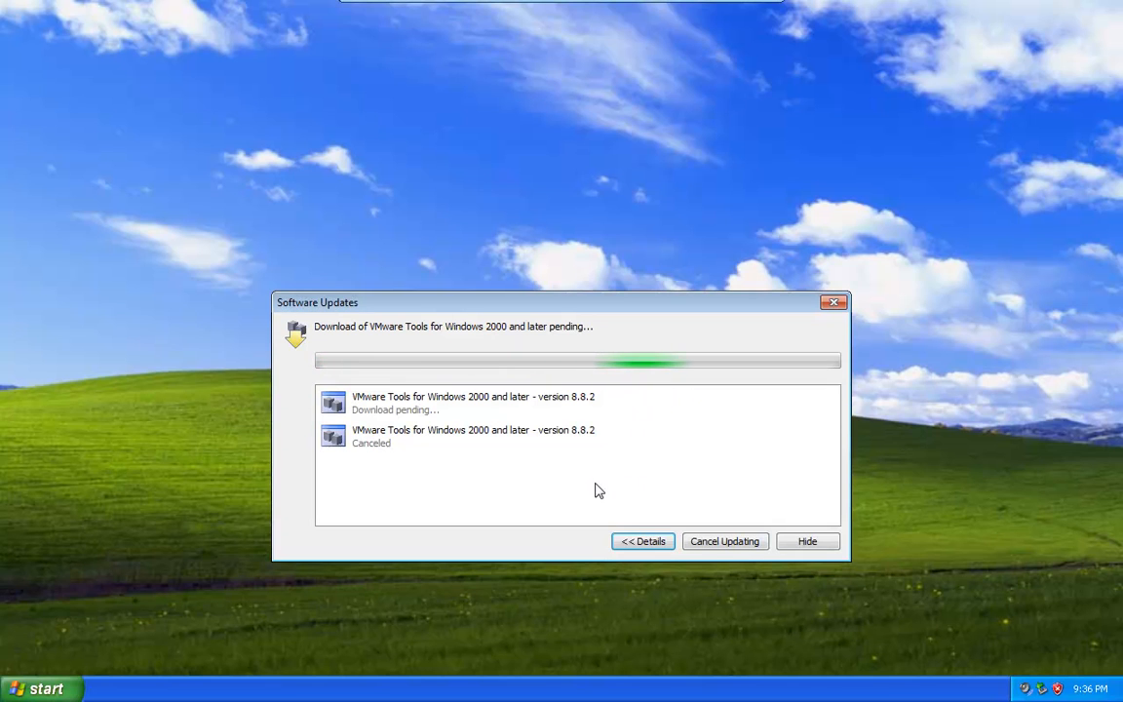